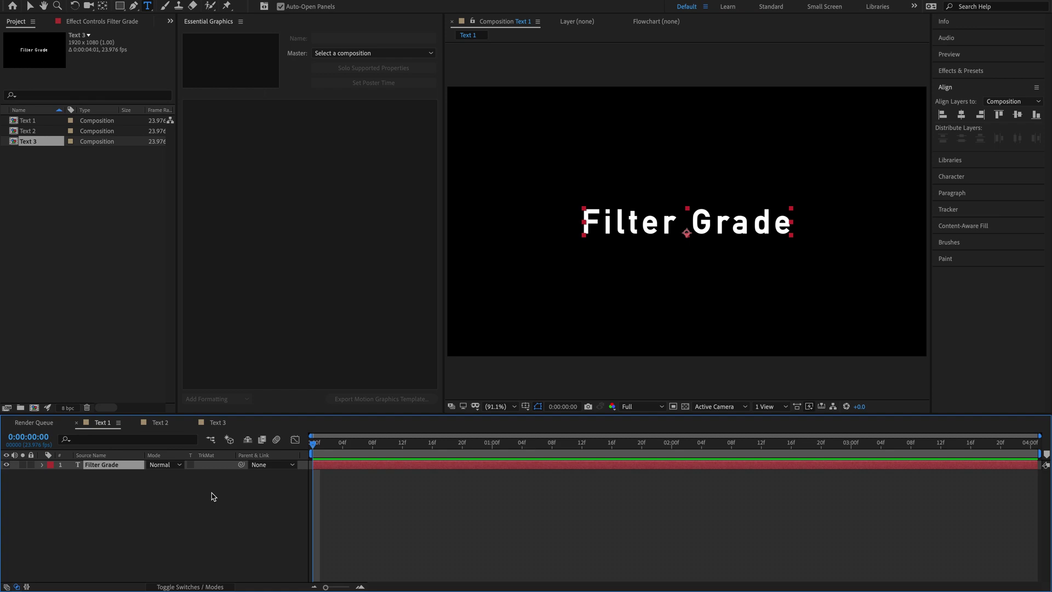
# Return to the Text 1 composition and select the Filter Grade text layer.
pyautogui.click(199, 504)
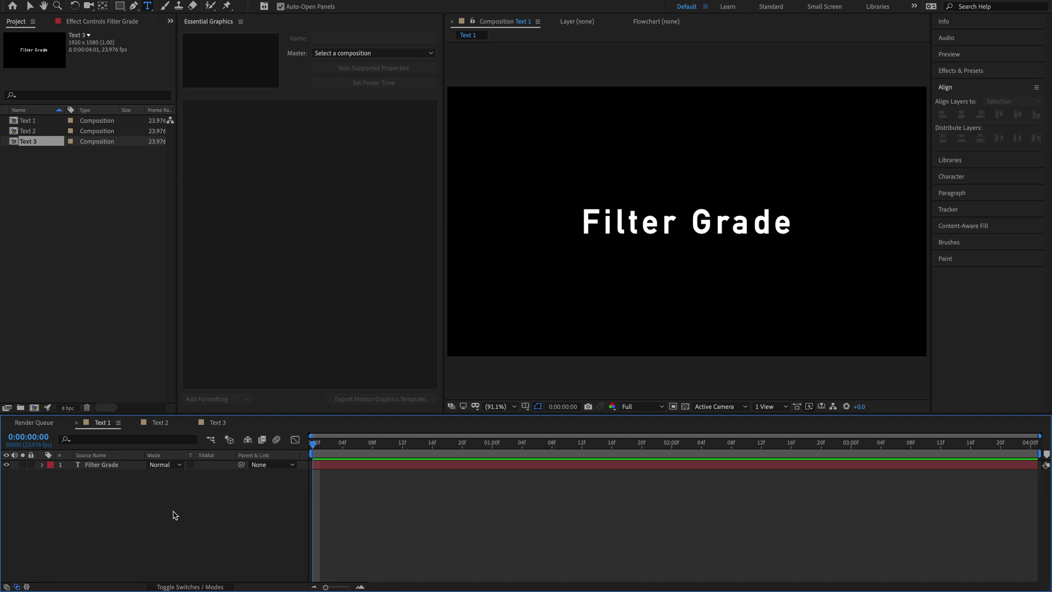
pyautogui.click(160, 422)
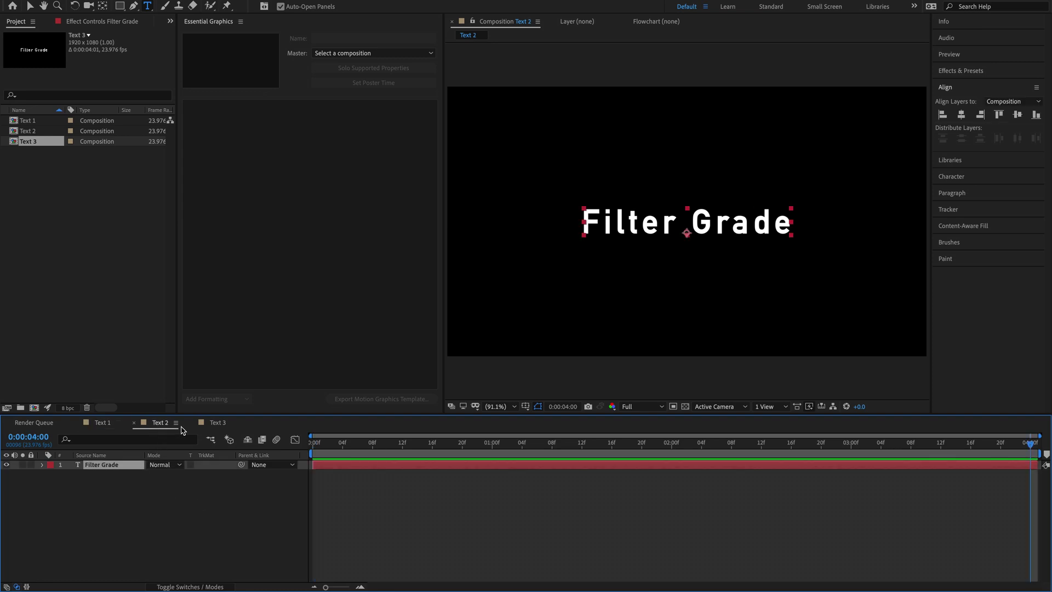
pyautogui.click(212, 423)
pyautogui.click(103, 423)
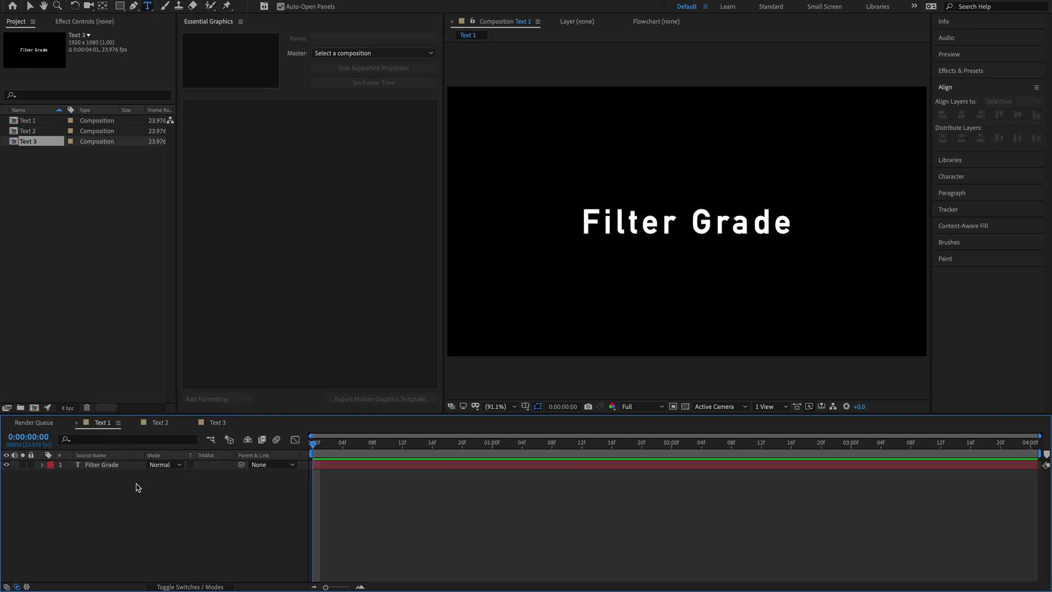
pyautogui.click(114, 467)
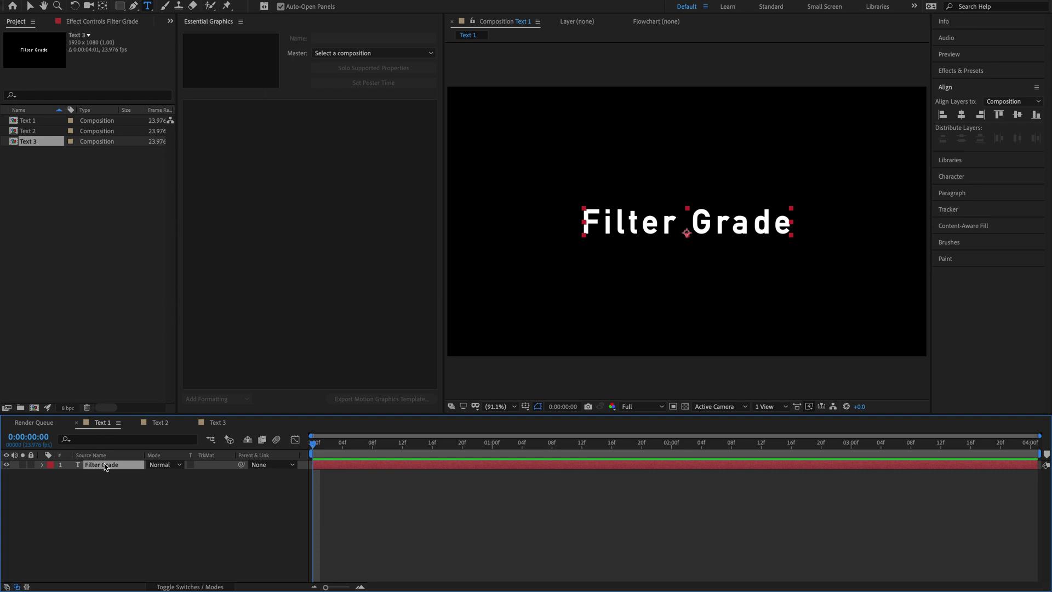
# Draw a rectangle mask below the text with 0 expansion and 20 px feather.
pyautogui.click(119, 6)
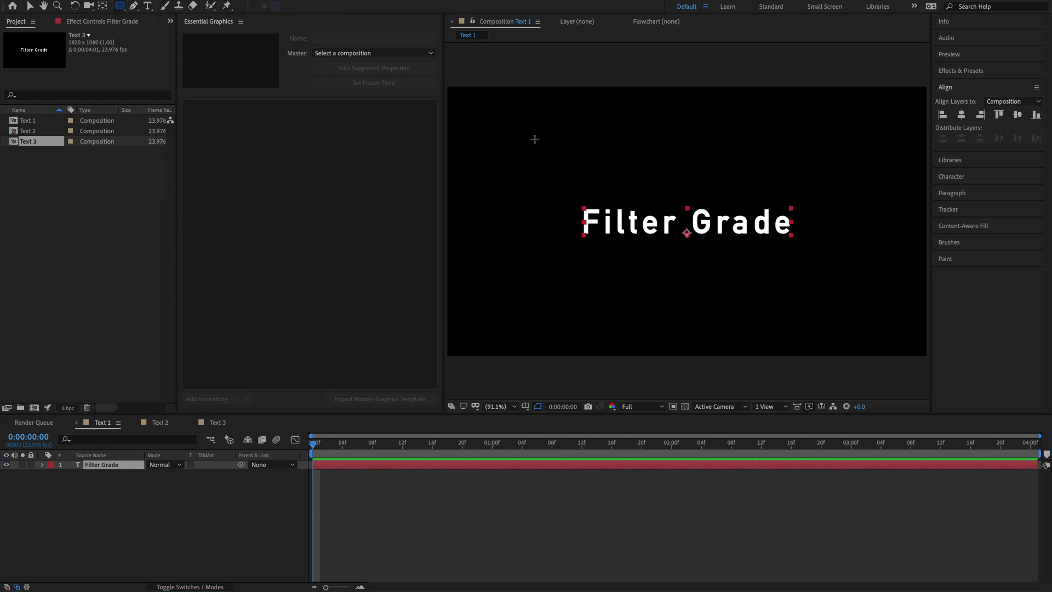
pyautogui.moveTo(555, 183); pyautogui.dragTo(814, 298)
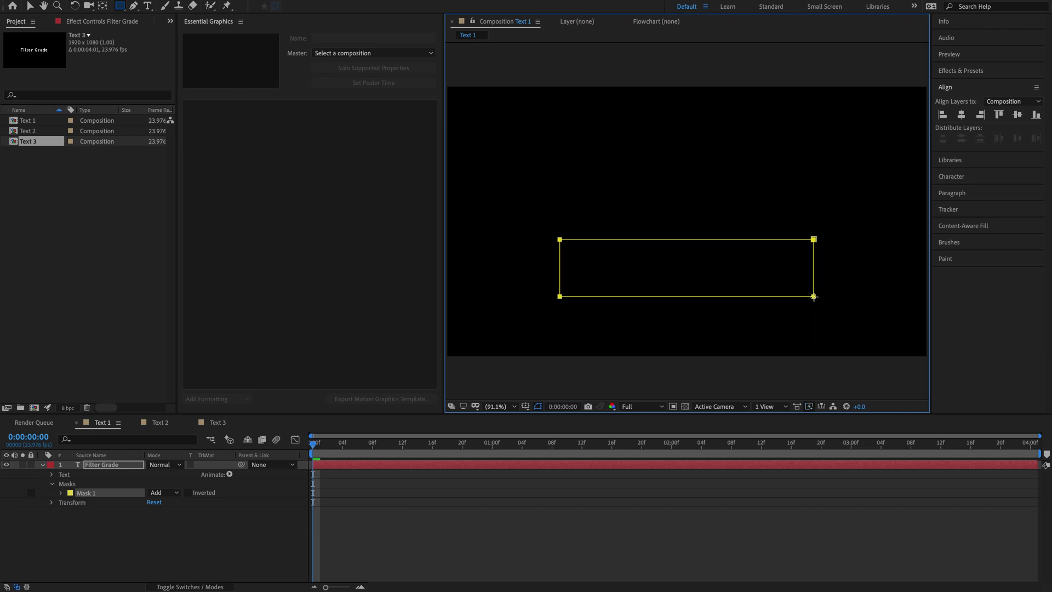
pyautogui.click(61, 494)
pyautogui.moveTo(150, 530); pyautogui.dragTo(184, 512)
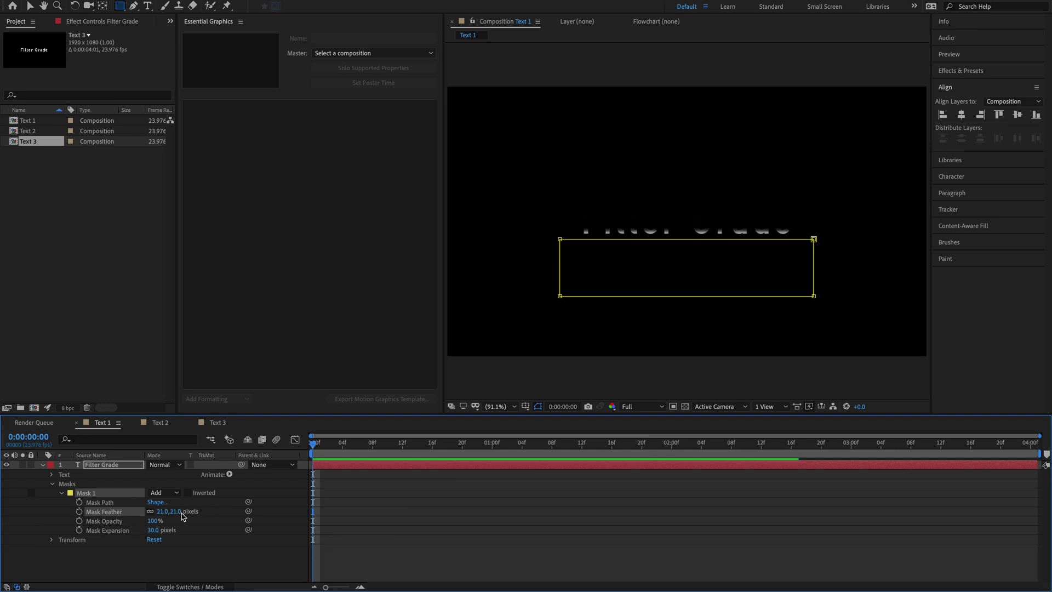
pyautogui.click(153, 531)
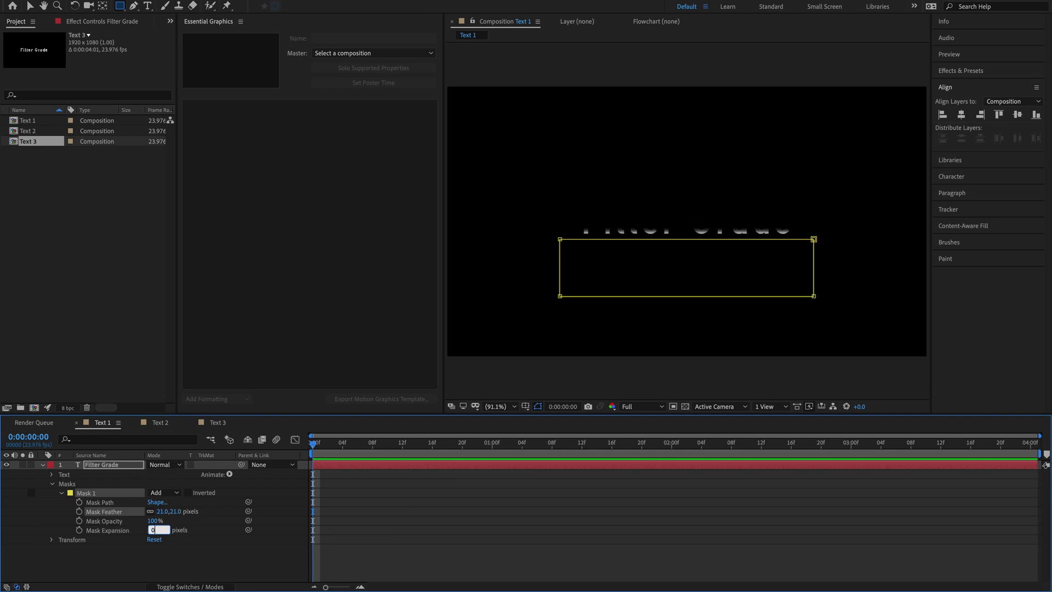
pyautogui.press('Return')
pyautogui.moveTo(163, 512); pyautogui.dragTo(162, 512)
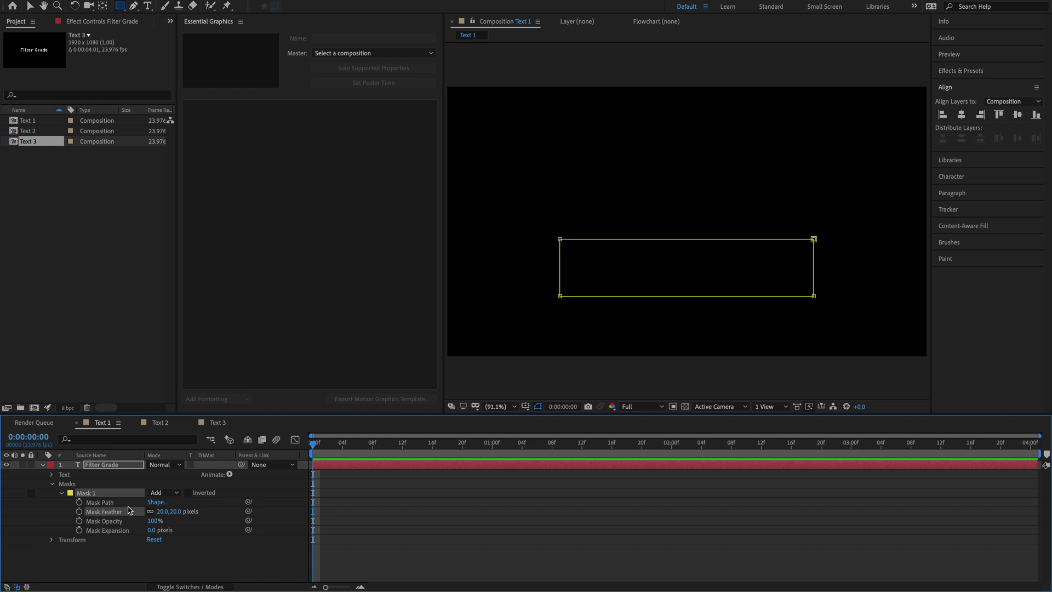
# Keyframe Mask Path at frame 0, then raise the mask's top edge at frame 12 over the text.
pyautogui.click(79, 502)
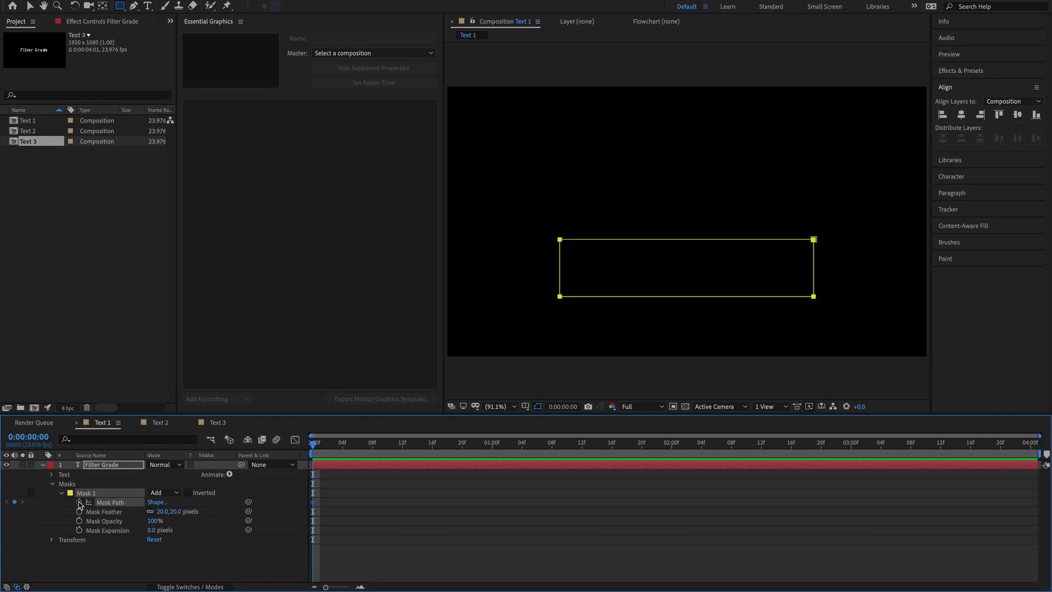
pyautogui.click(401, 447)
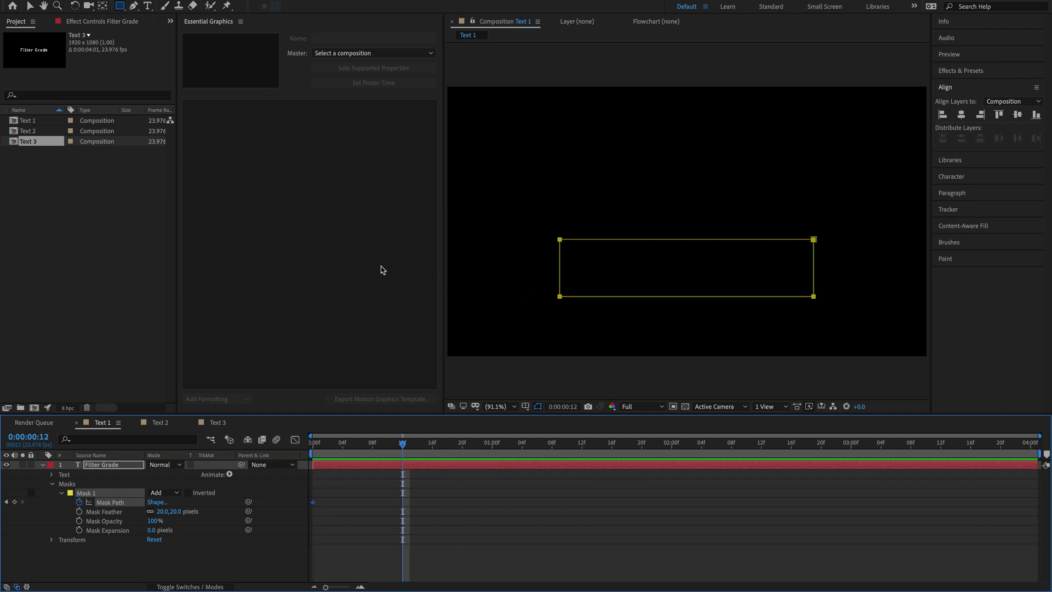
pyautogui.click(30, 6)
pyautogui.click(618, 240)
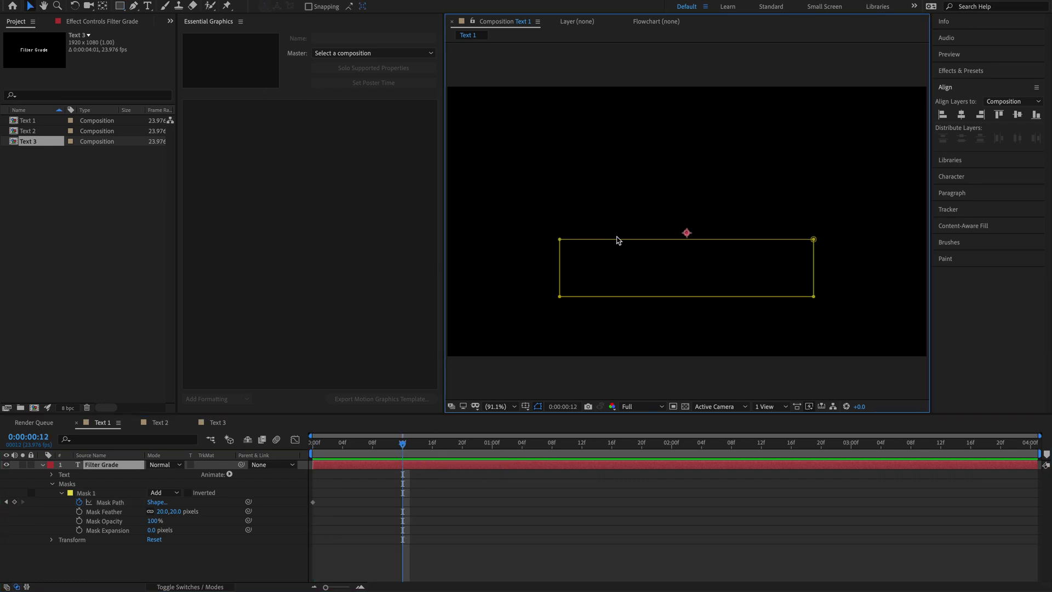
pyautogui.moveTo(622, 241); pyautogui.dragTo(624, 206)
pyautogui.press('space')
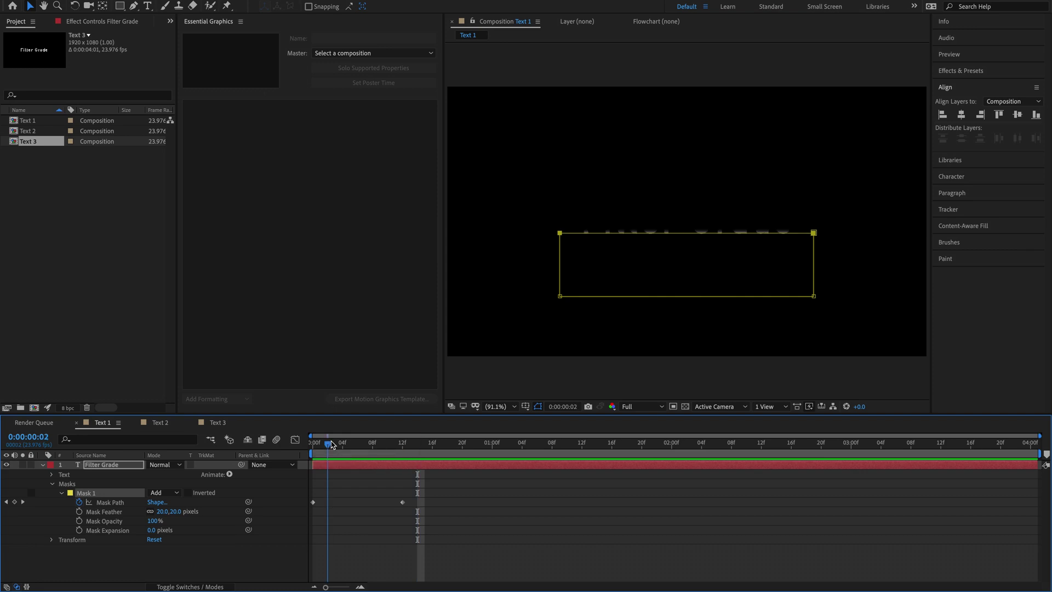
# Keyframe Position at frame 12, lower the text to Y 746.6 at frame 0, and ease both keyframes.
pyautogui.click(315, 446)
pyautogui.click(118, 465)
pyautogui.press('p')
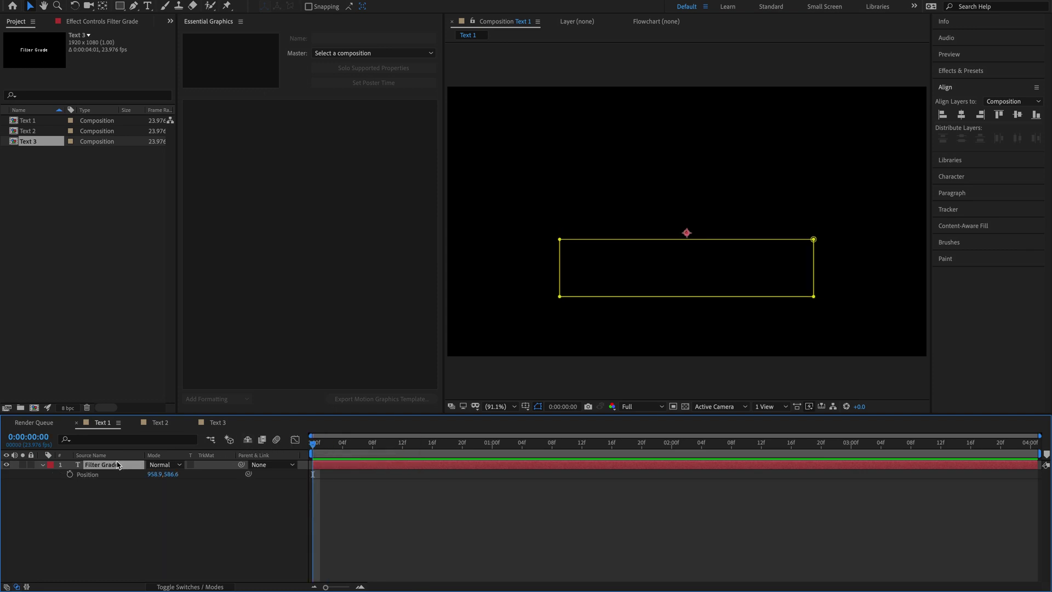
pyautogui.click(402, 444)
pyautogui.click(70, 474)
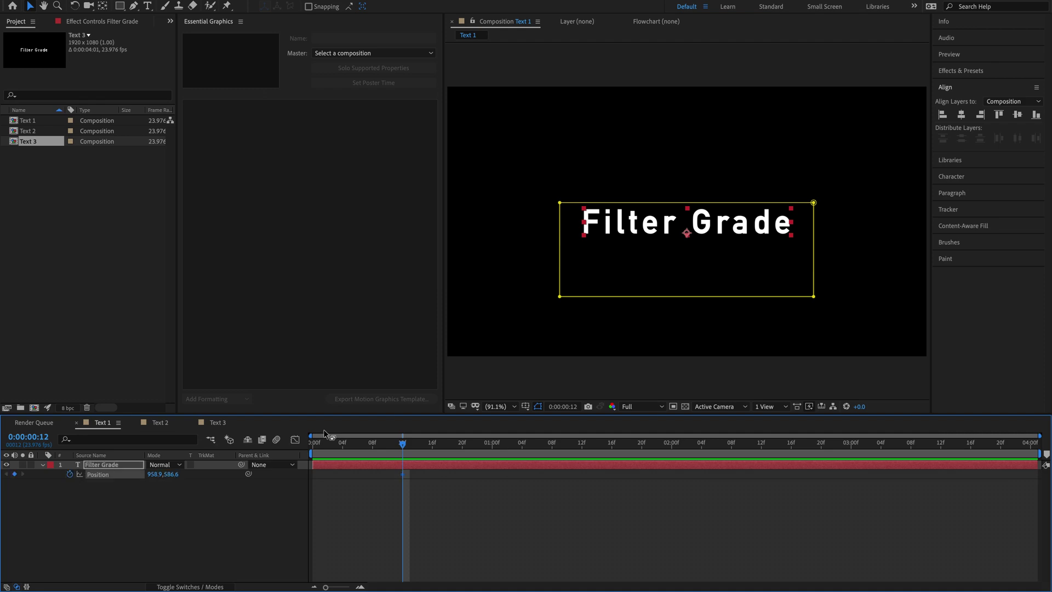
pyautogui.click(318, 444)
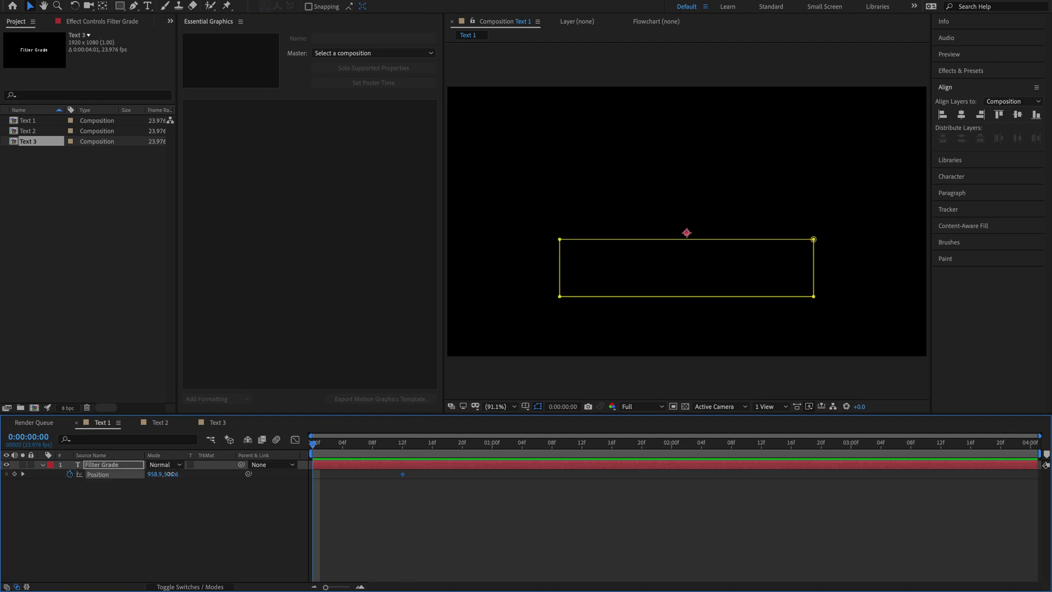
pyautogui.moveTo(171, 474); pyautogui.dragTo(266, 467)
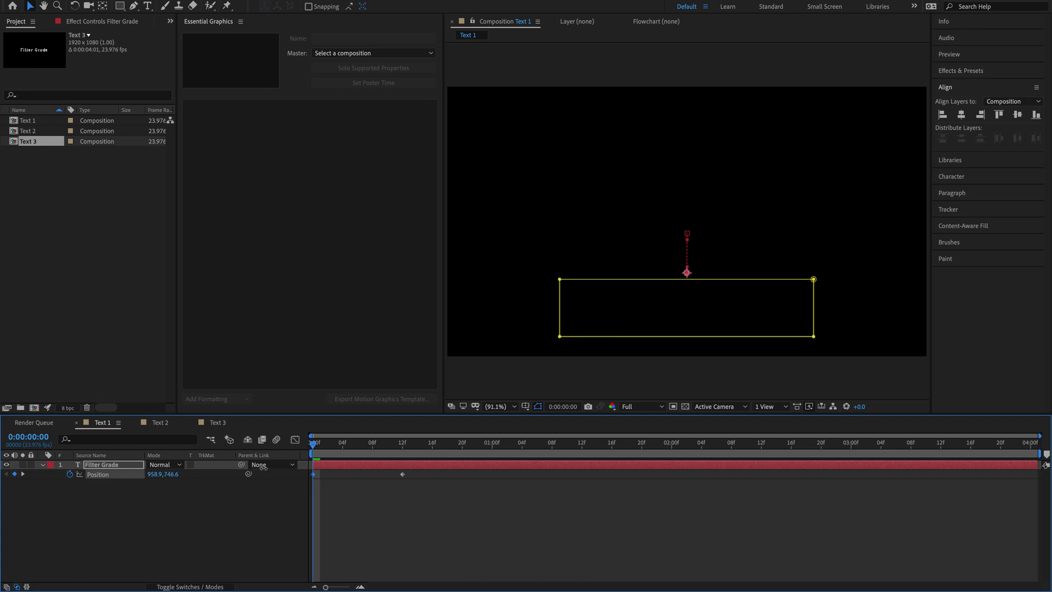
pyautogui.moveTo(430, 491); pyautogui.dragTo(300, 473)
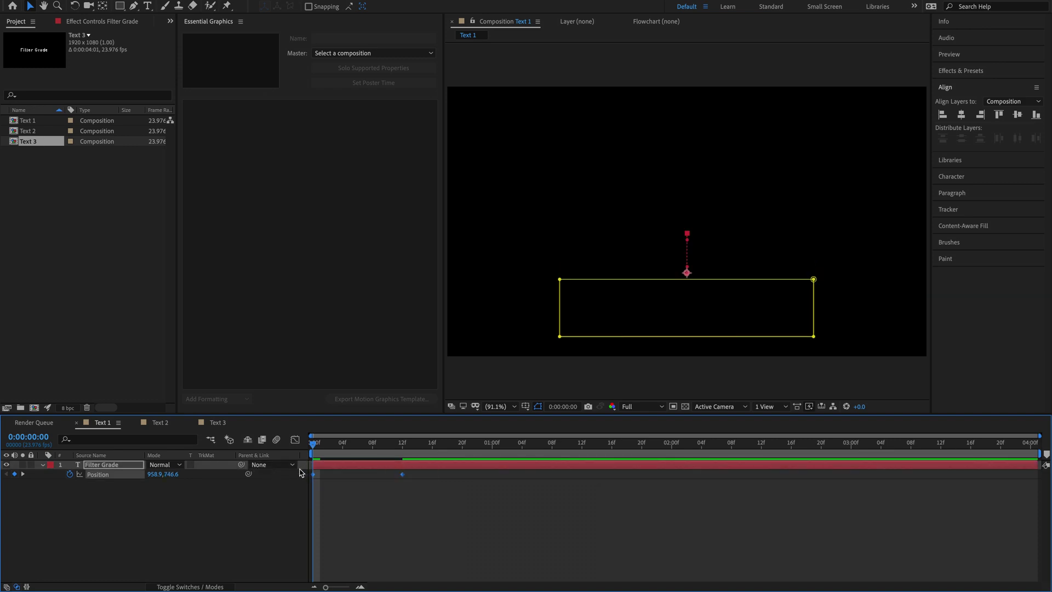
pyautogui.press('space')
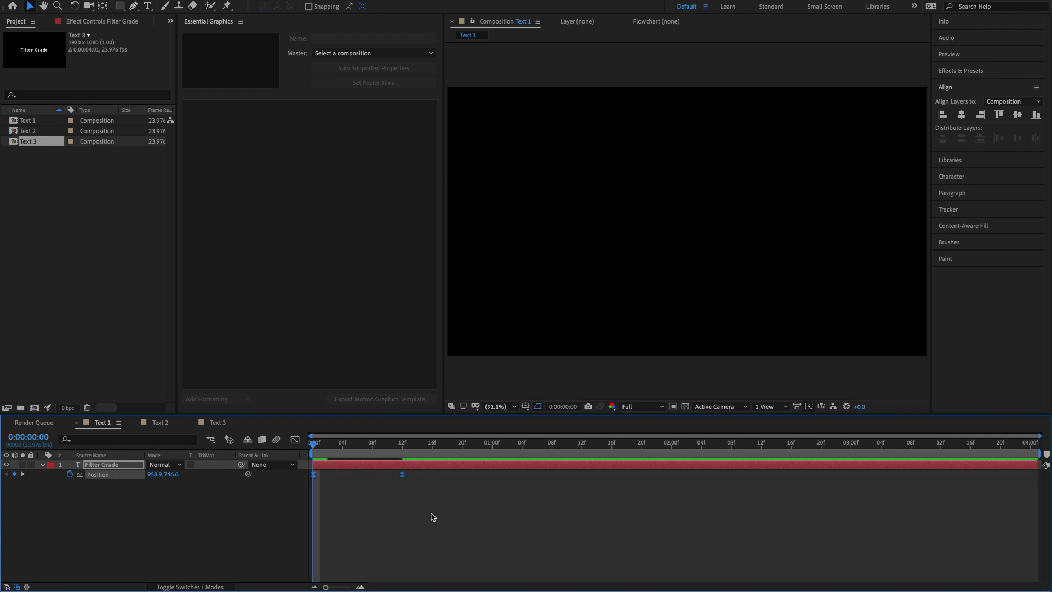
pyautogui.click(428, 514)
pyautogui.press('space')
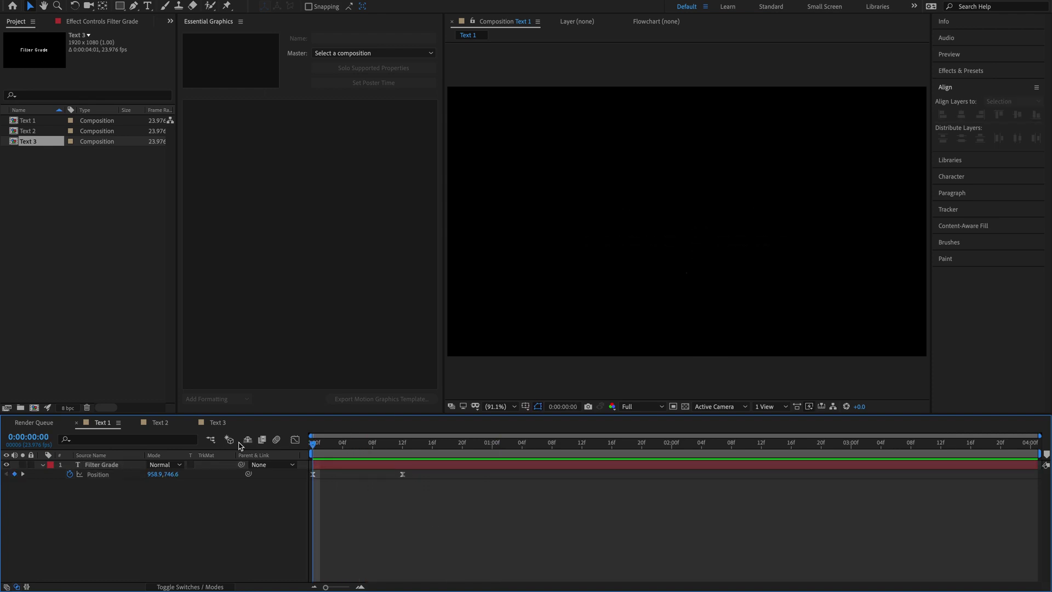
pyautogui.click(359, 441)
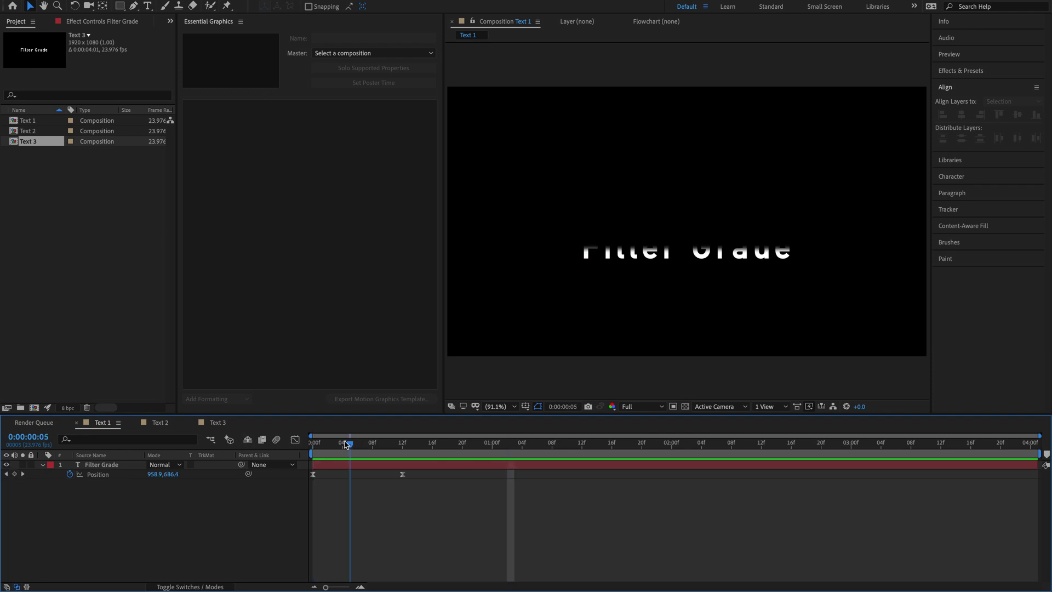
pyautogui.press('space')
pyautogui.press('space')
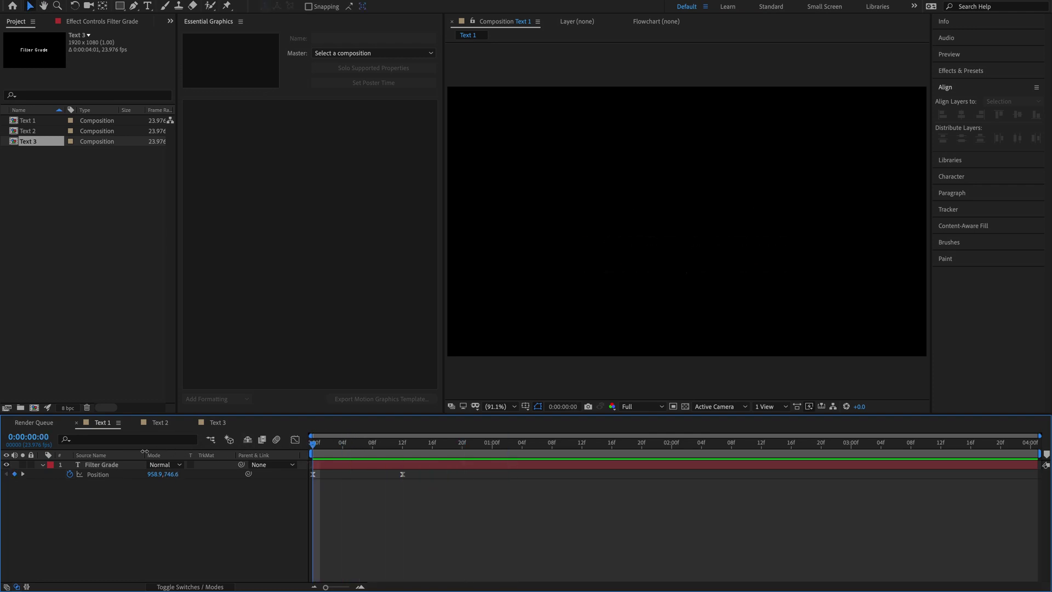
pyautogui.press('space')
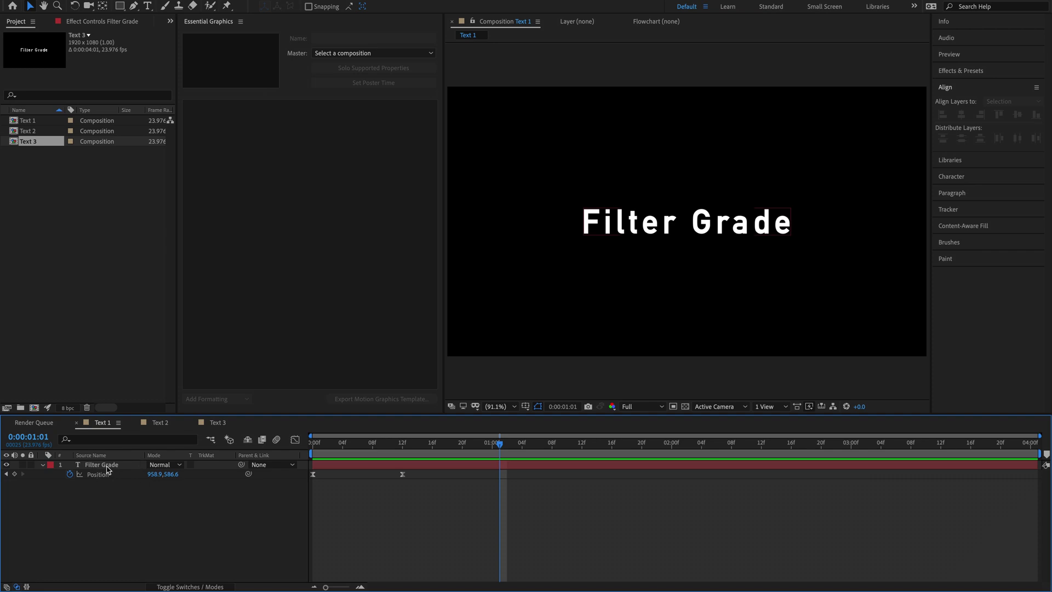
# Apply the Espresso Eye Chart Animate In preset to Filter Grade in Text 2.
pyautogui.click(160, 425)
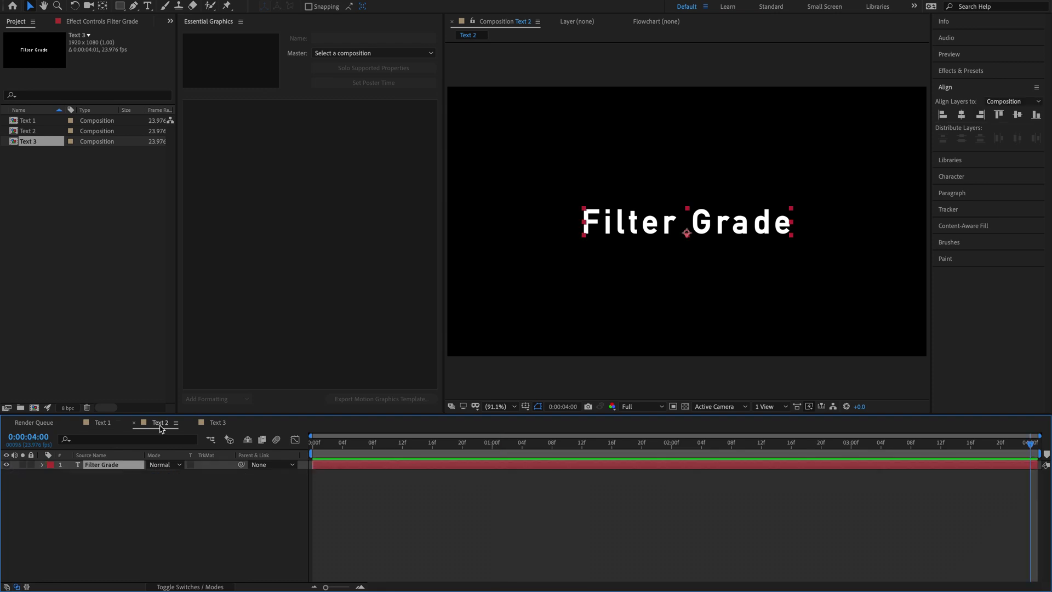
pyautogui.click(966, 73)
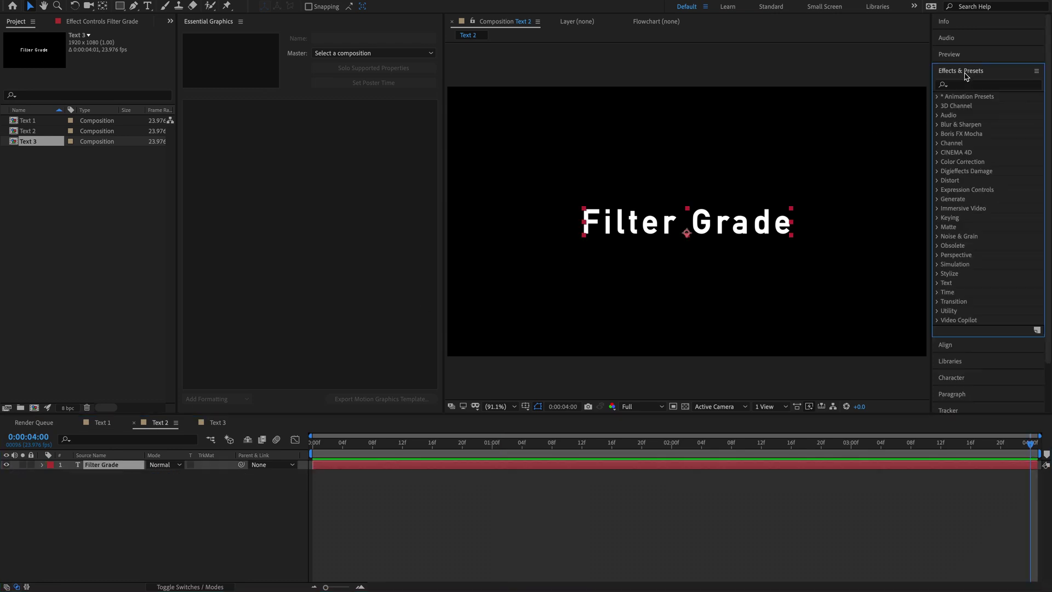
pyautogui.click(937, 97)
pyautogui.click(947, 180)
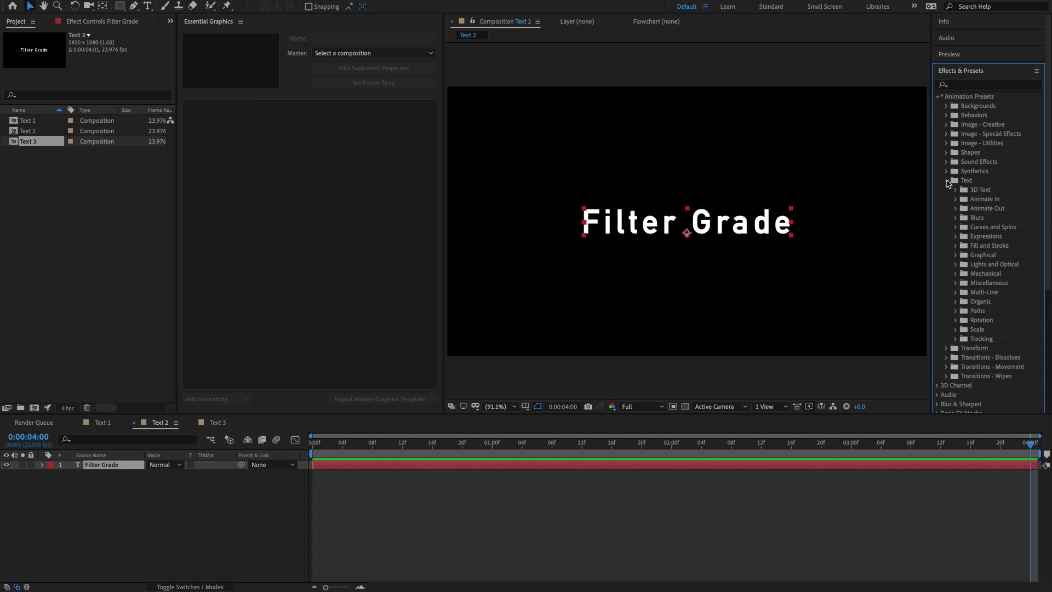
pyautogui.click(956, 200)
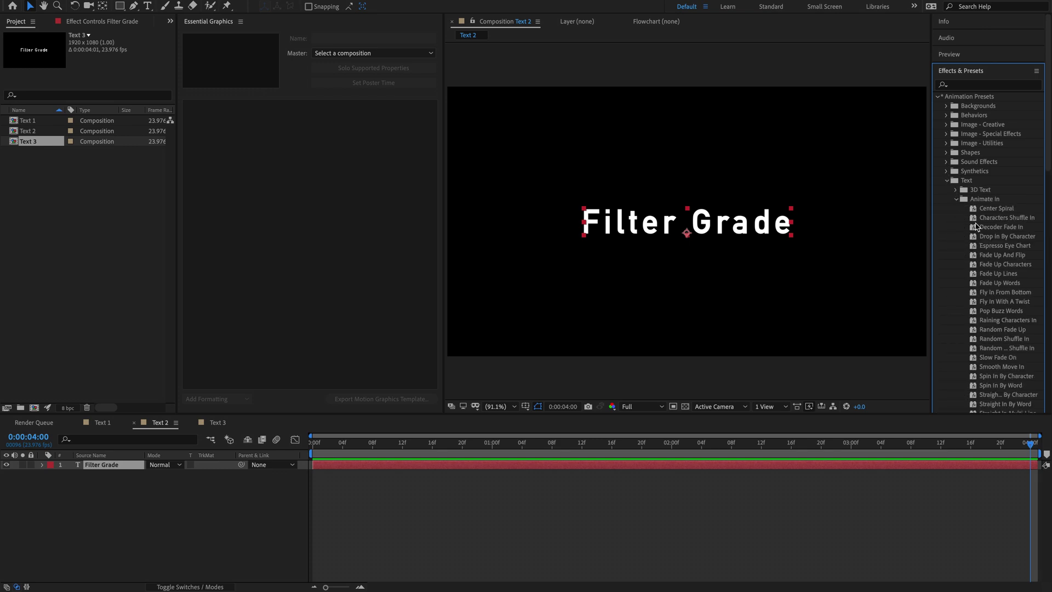
pyautogui.moveTo(1046, 174); pyautogui.dragTo(1049, 210)
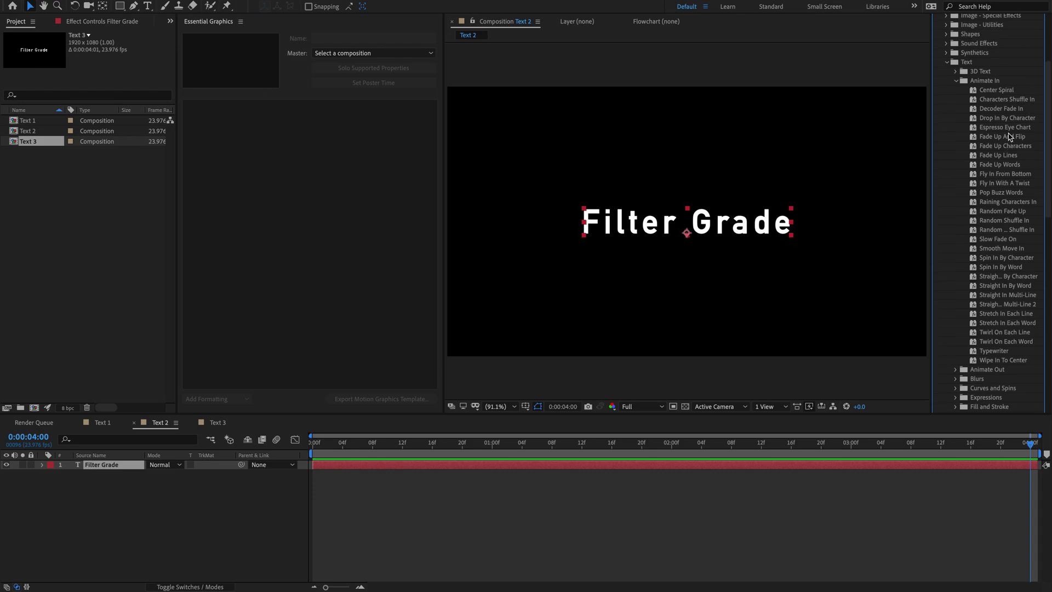
pyautogui.moveTo(1008, 128); pyautogui.dragTo(693, 222)
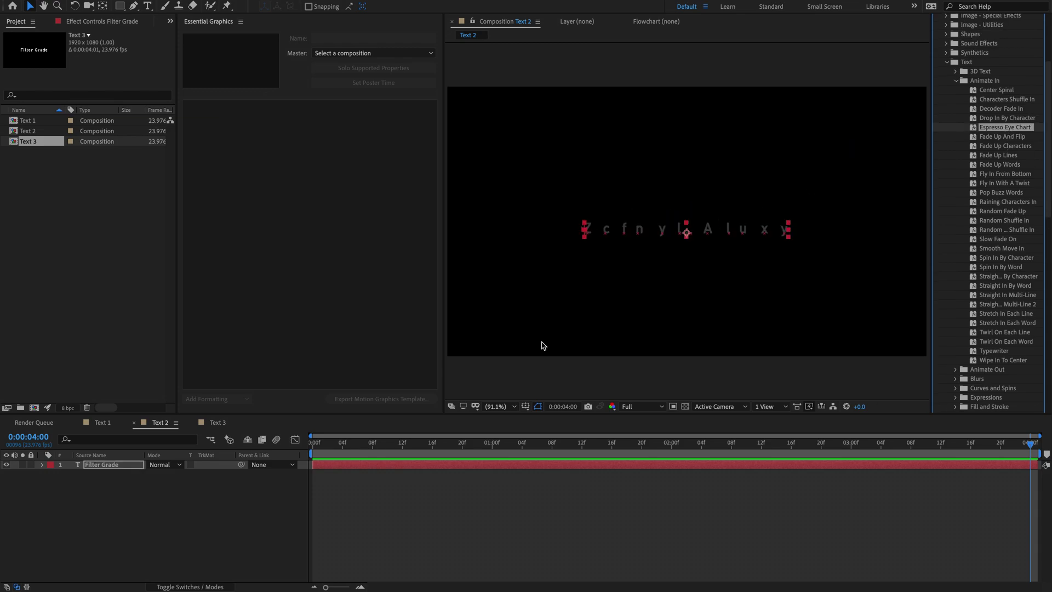
pyautogui.press('space')
# Drag the second Offset keyframe earlier to about 01:05 and preview the scramble.
pyautogui.press('space')
pyautogui.moveTo(475, 448); pyautogui.dragTo(313, 455)
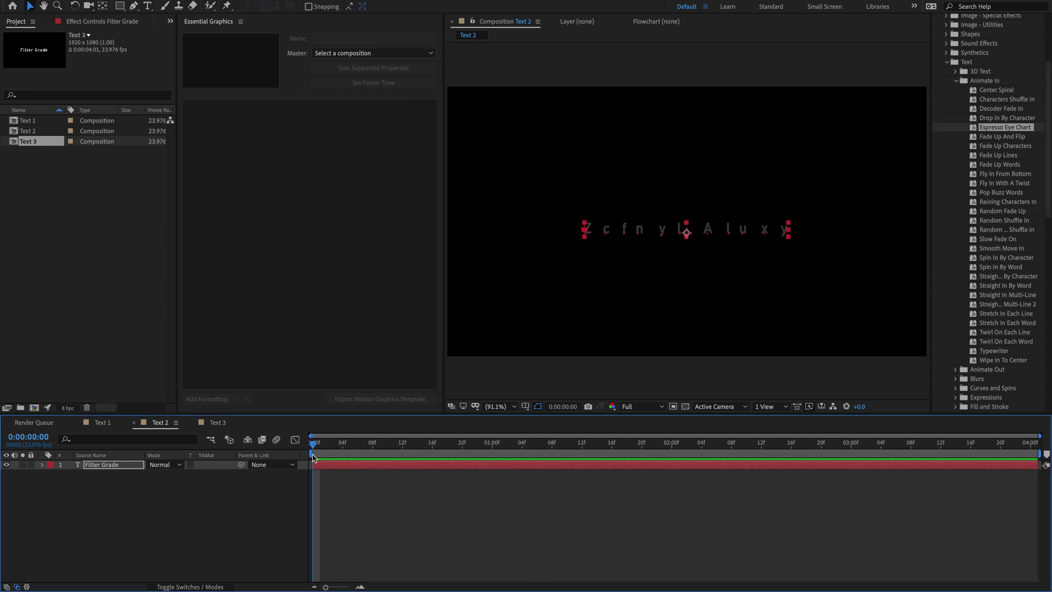
pyautogui.press('u')
pyautogui.press('u')
pyautogui.press('u')
pyautogui.press('space')
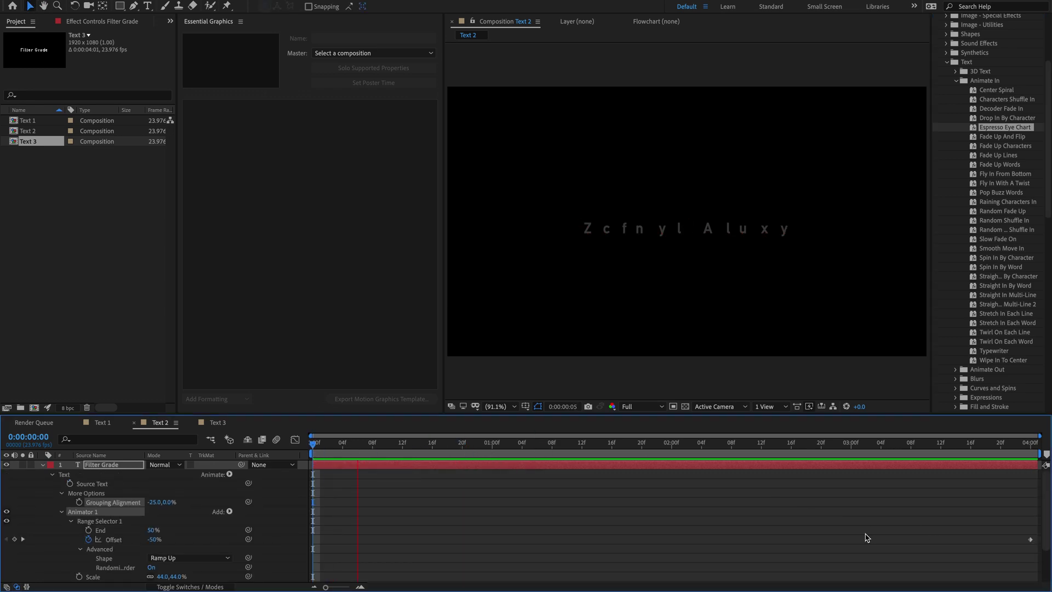
pyautogui.press('space')
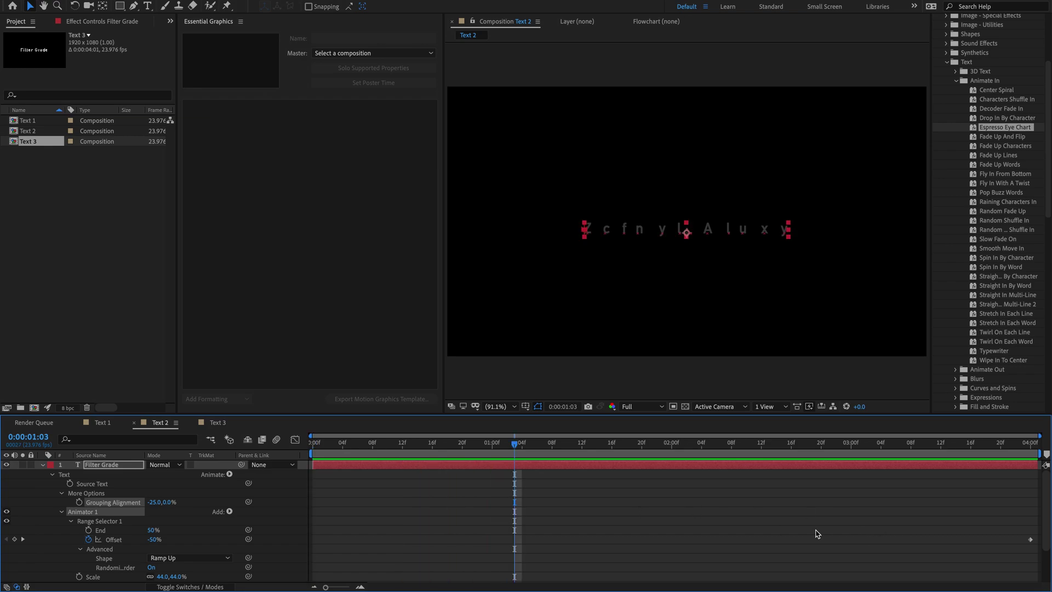
pyautogui.press('space')
pyautogui.press('space')
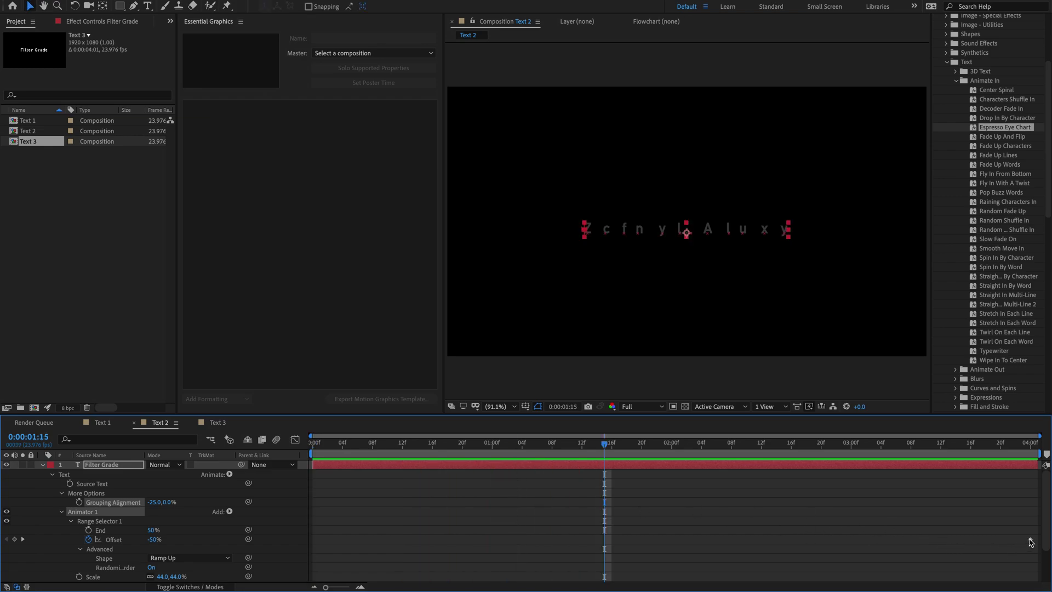
pyautogui.moveTo(1030, 540); pyautogui.dragTo(308, 509)
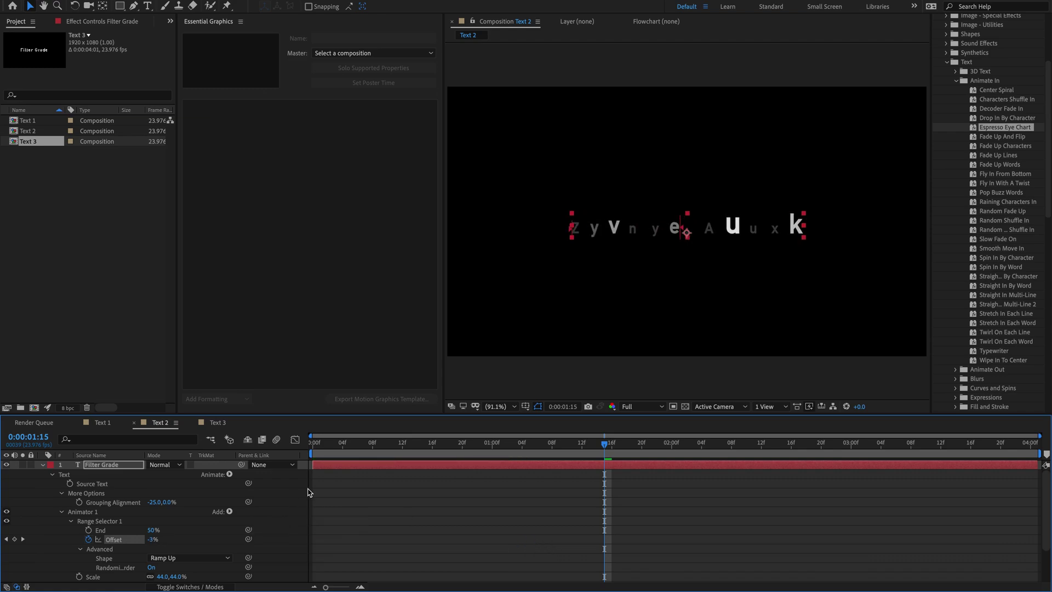
pyautogui.press('space')
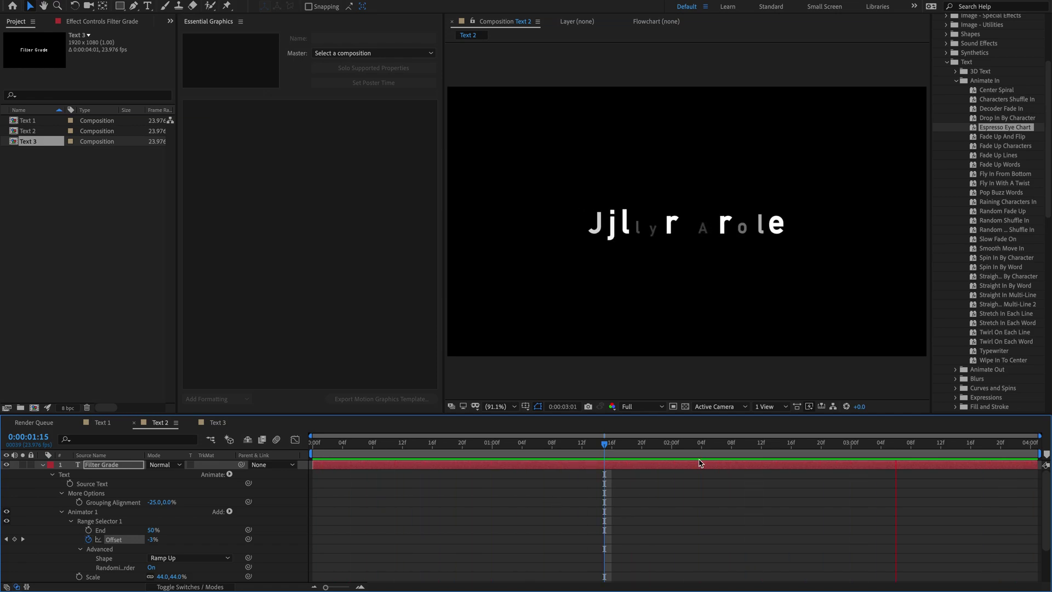
pyautogui.press('space')
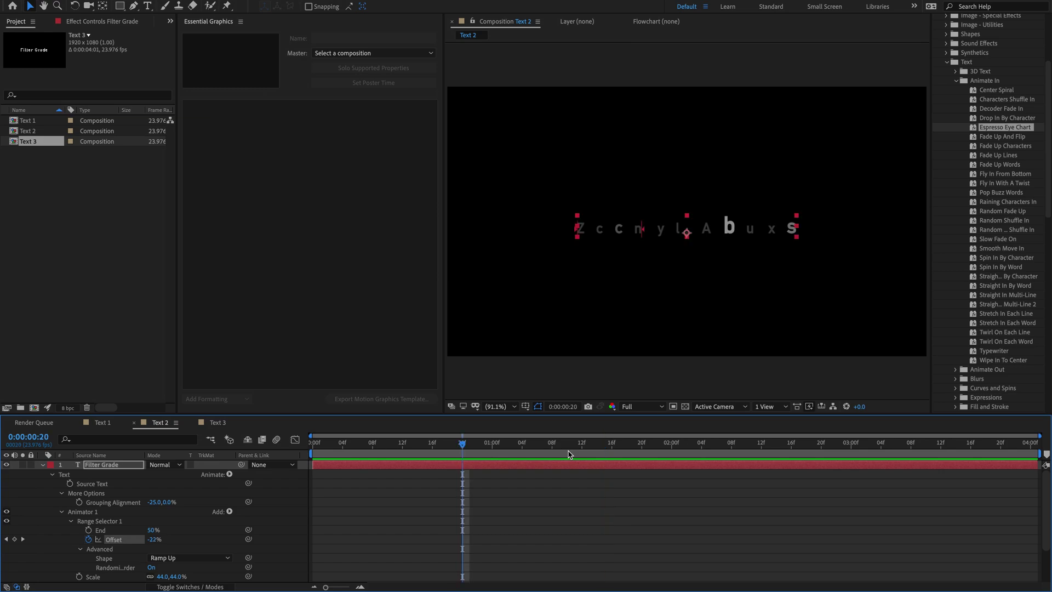
# Change the Text 2 composition duration to 9 seconds and fit it in the timeline.
pyautogui.click(208, 3)
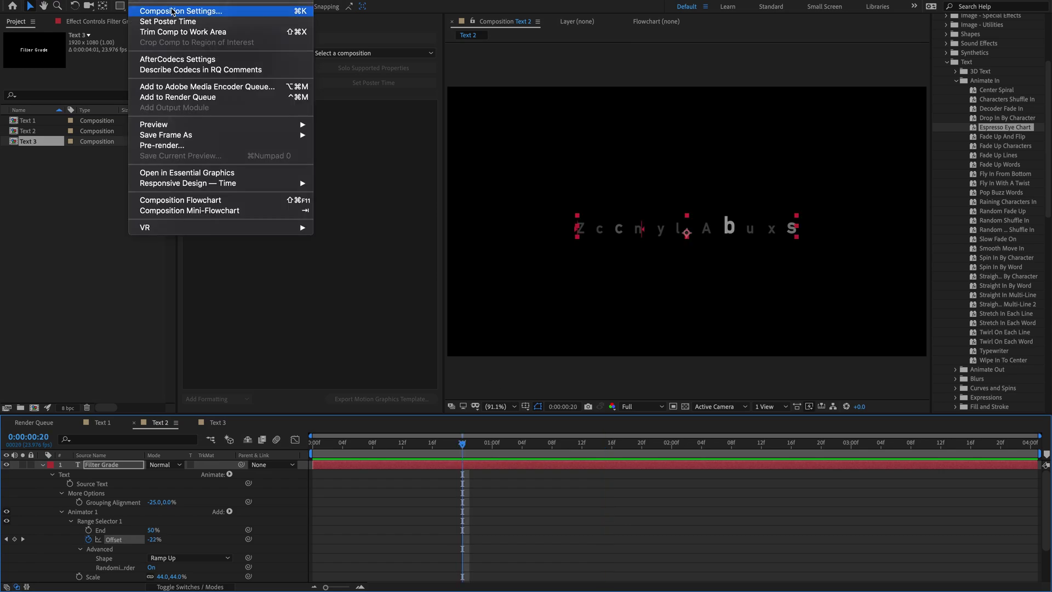
pyautogui.click(172, 11)
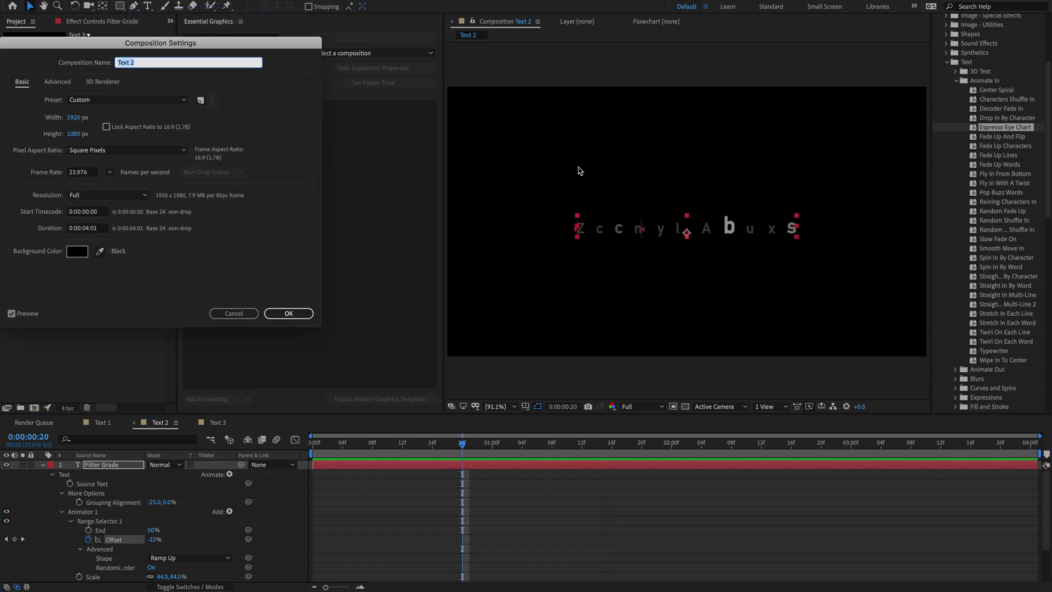
pyautogui.click(91, 229)
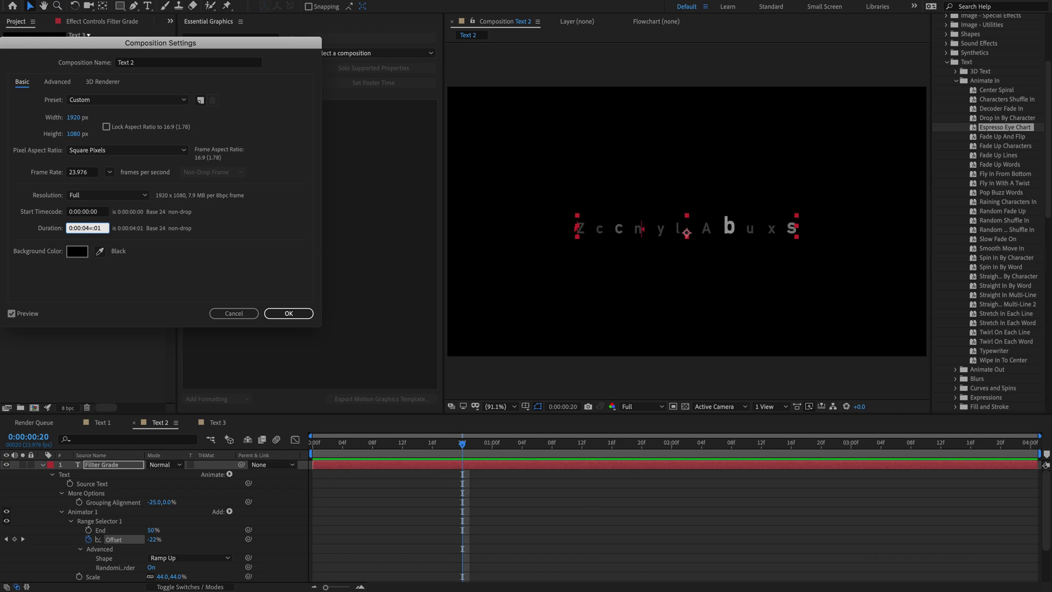
pyautogui.write('9')
pyautogui.click(289, 313)
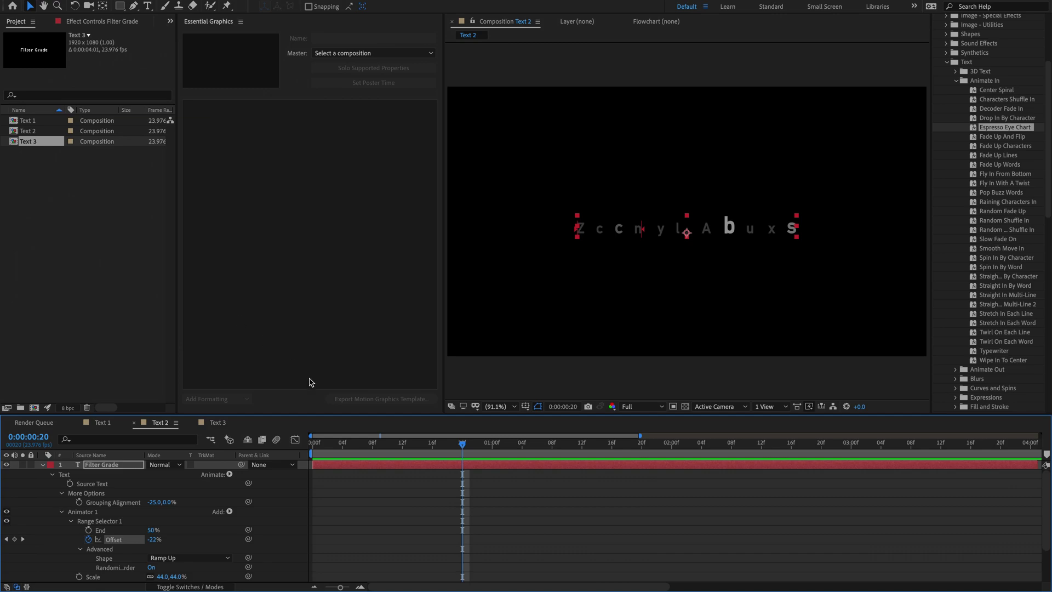
pyautogui.press(';')
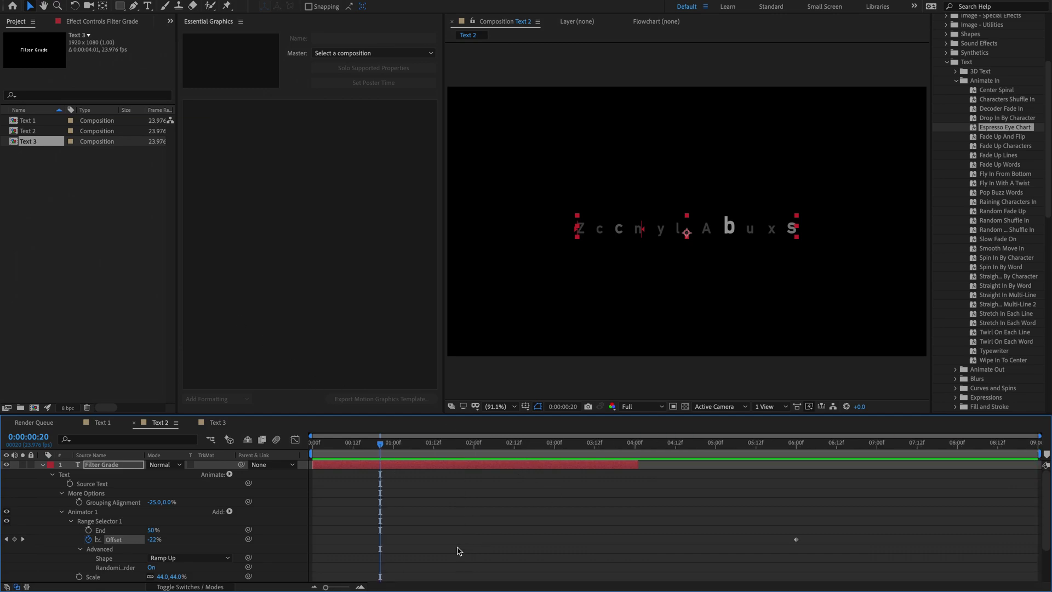
# Move the Offset keyframe to about one second and preview the scramble.
pyautogui.moveTo(797, 541); pyautogui.dragTo(430, 541)
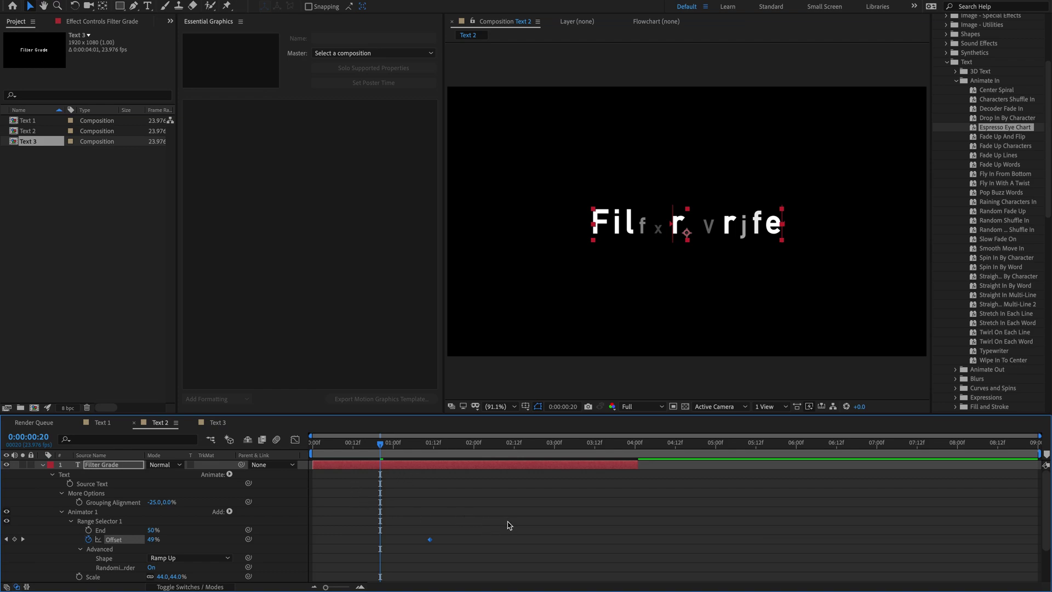
pyautogui.press('space')
pyautogui.click(377, 444)
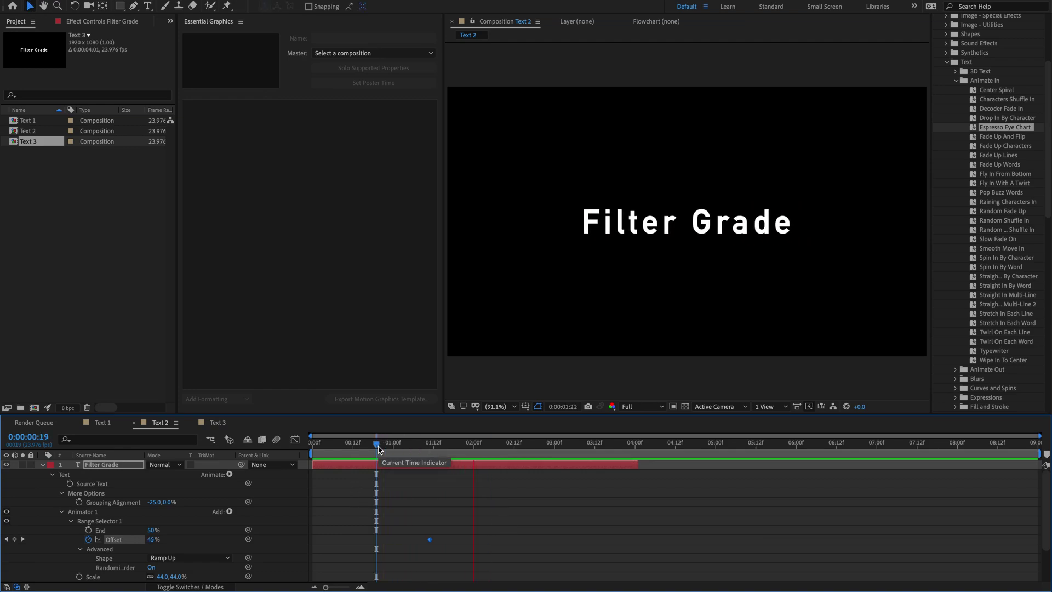
pyautogui.moveTo(379, 445); pyautogui.dragTo(316, 447)
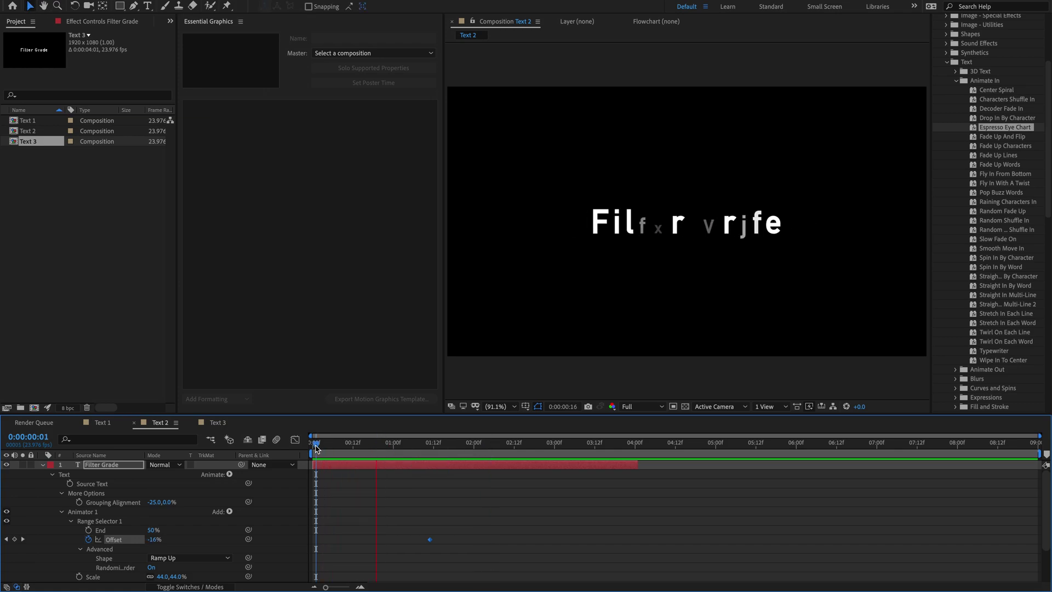
pyautogui.press('space')
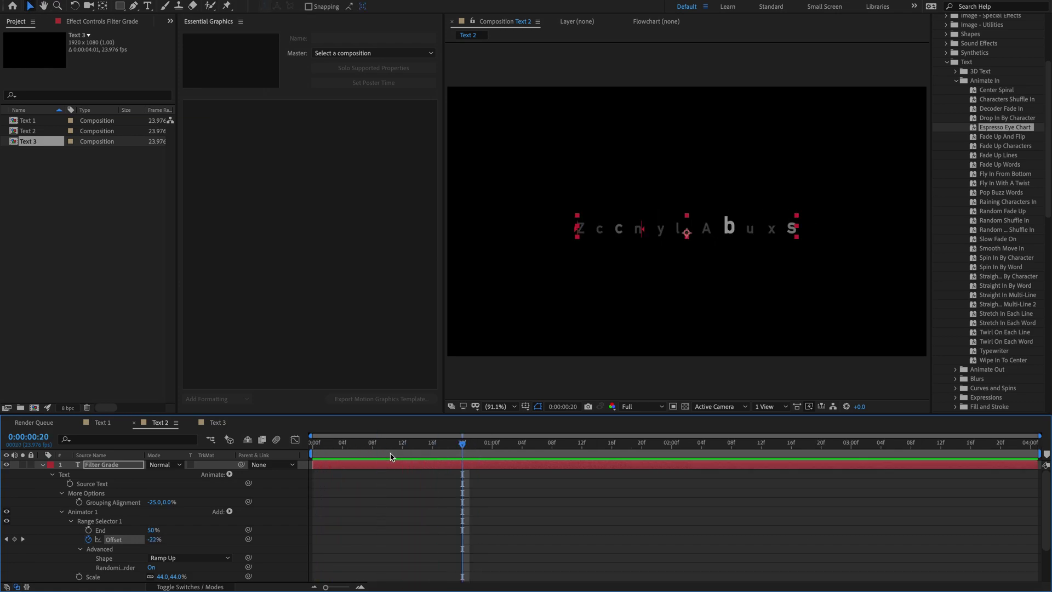
pyautogui.click(607, 455)
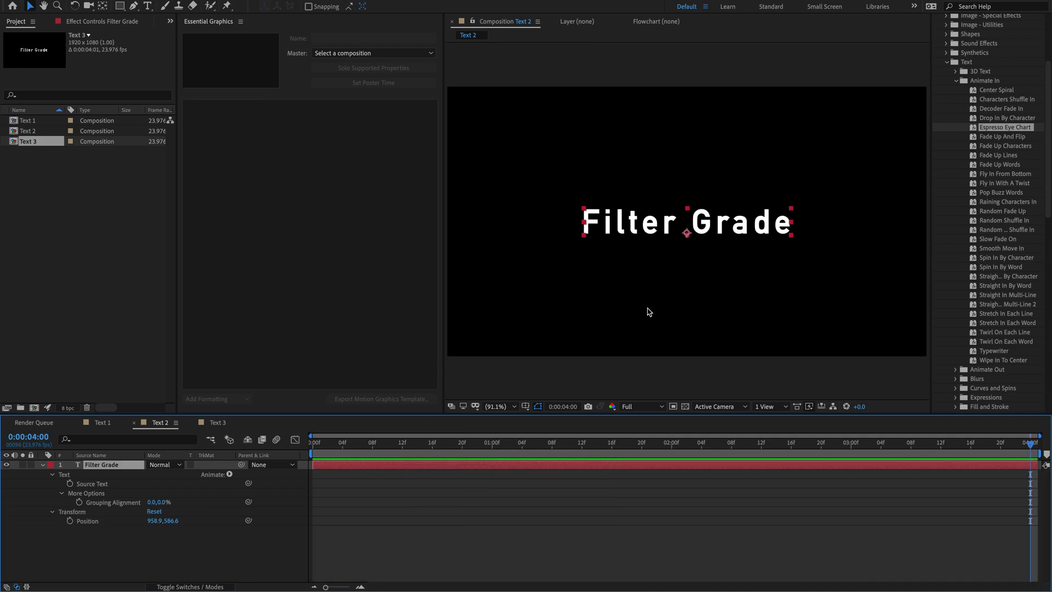
# Apply the Typewriter preset to the Filter Grade layer in Text 2.
pyautogui.click(1000, 351)
pyautogui.moveTo(992, 354); pyautogui.dragTo(525, 469)
pyautogui.click(354, 476)
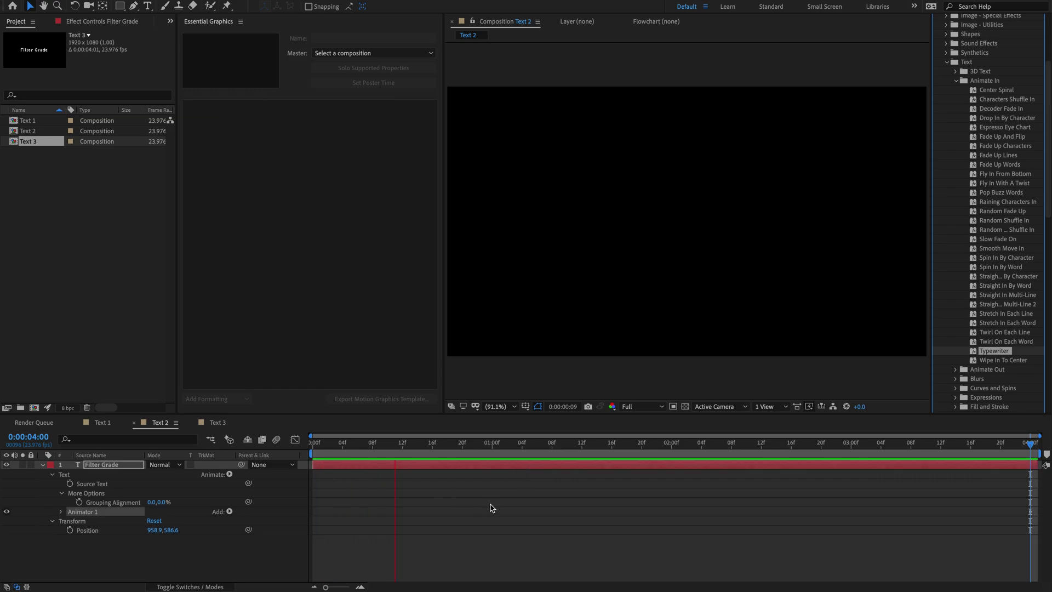
pyautogui.click(521, 443)
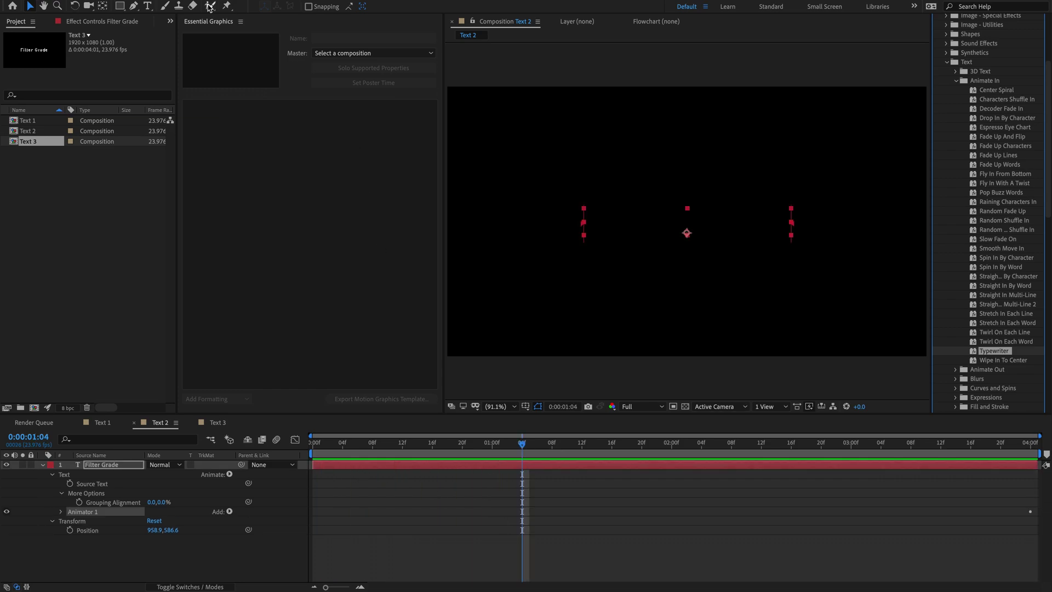
pyautogui.click(346, 503)
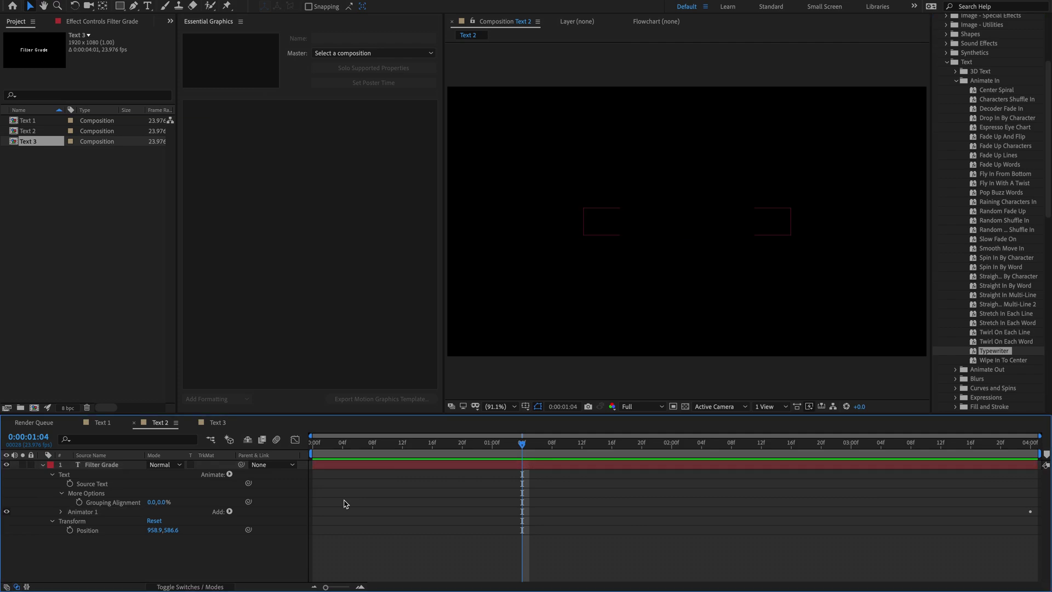
# Set the composition duration to 14 seconds with Ctrl+K.
pyautogui.hotkey('ctrl', 'k')
pyautogui.click(86, 229)
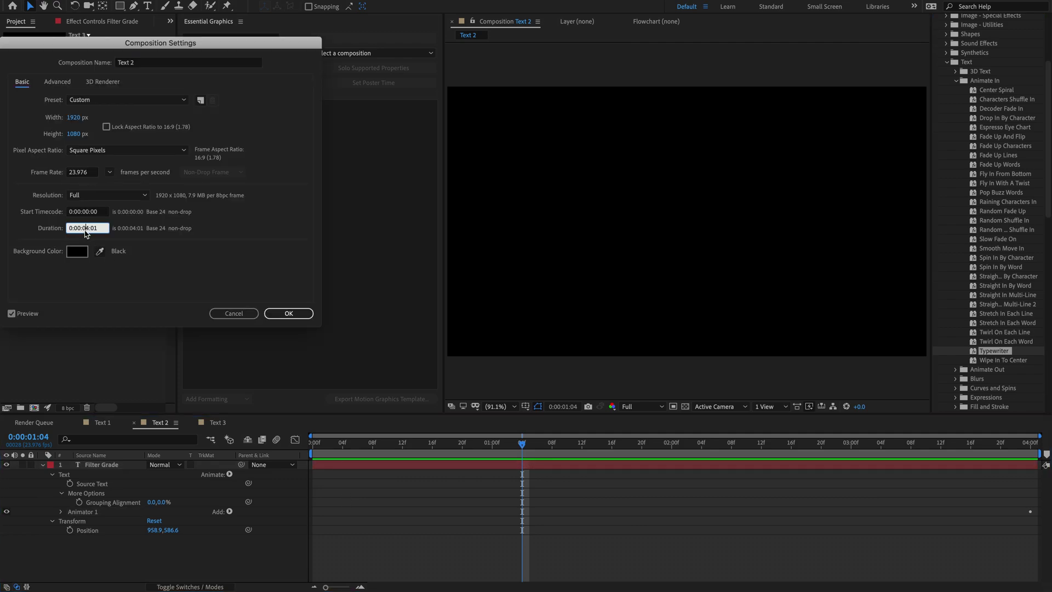
pyautogui.write('1401')
pyautogui.press('Return')
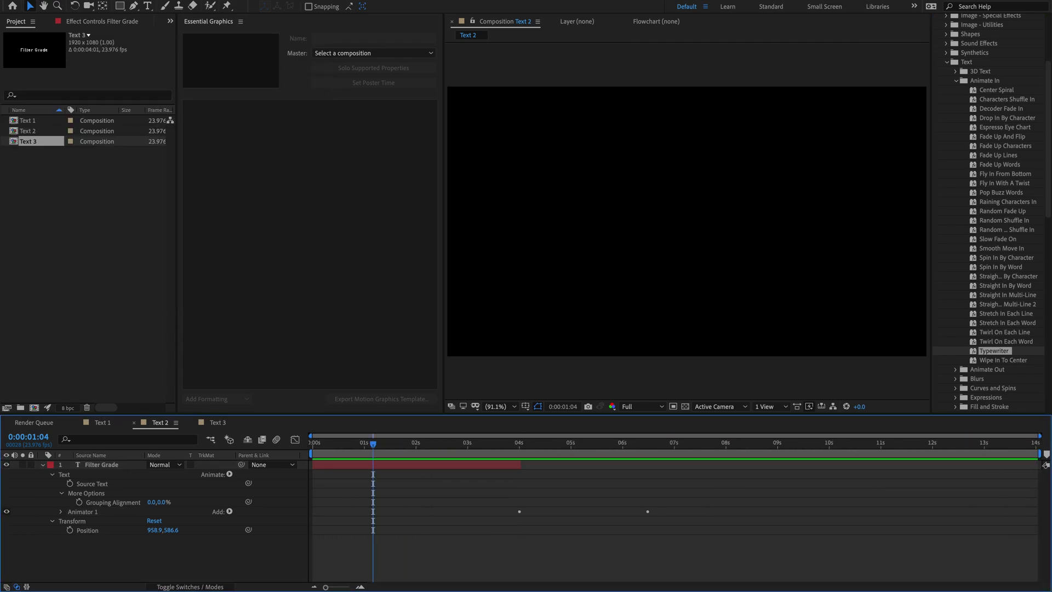
# Shift both Start keyframes earlier and trim the comp to a 4-second work area.
pyautogui.click(355, 467)
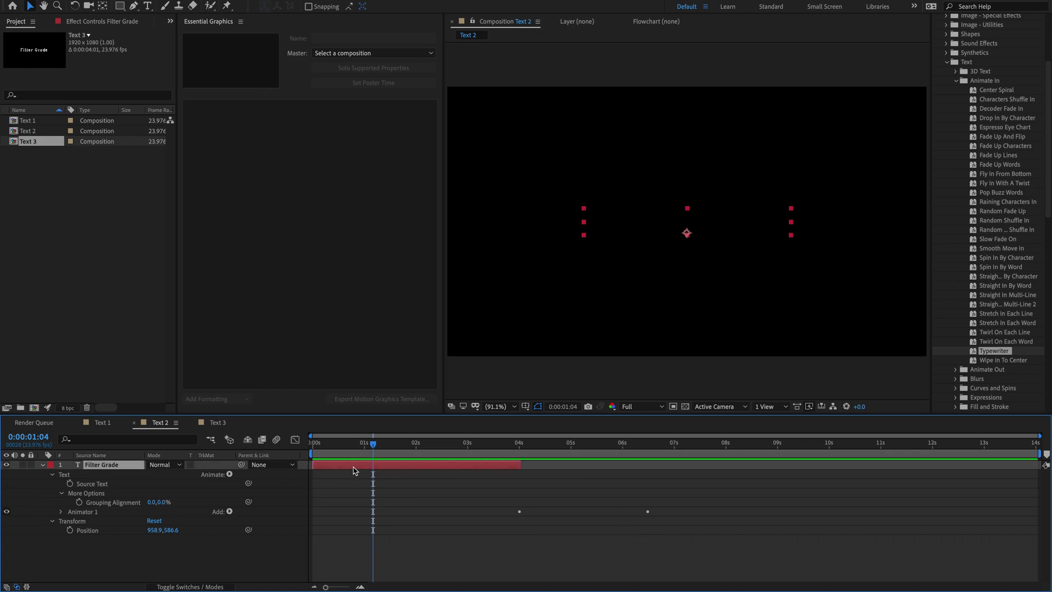
pyautogui.press('u')
pyautogui.press('u')
pyautogui.moveTo(667, 512); pyautogui.dragTo(459, 546)
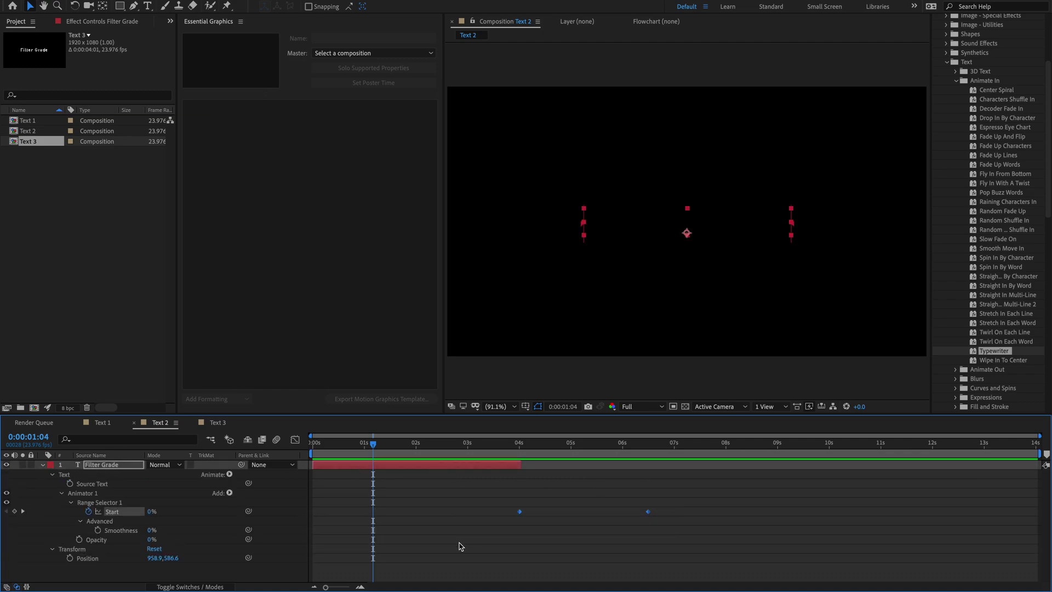
pyautogui.moveTo(524, 515); pyautogui.dragTo(351, 516)
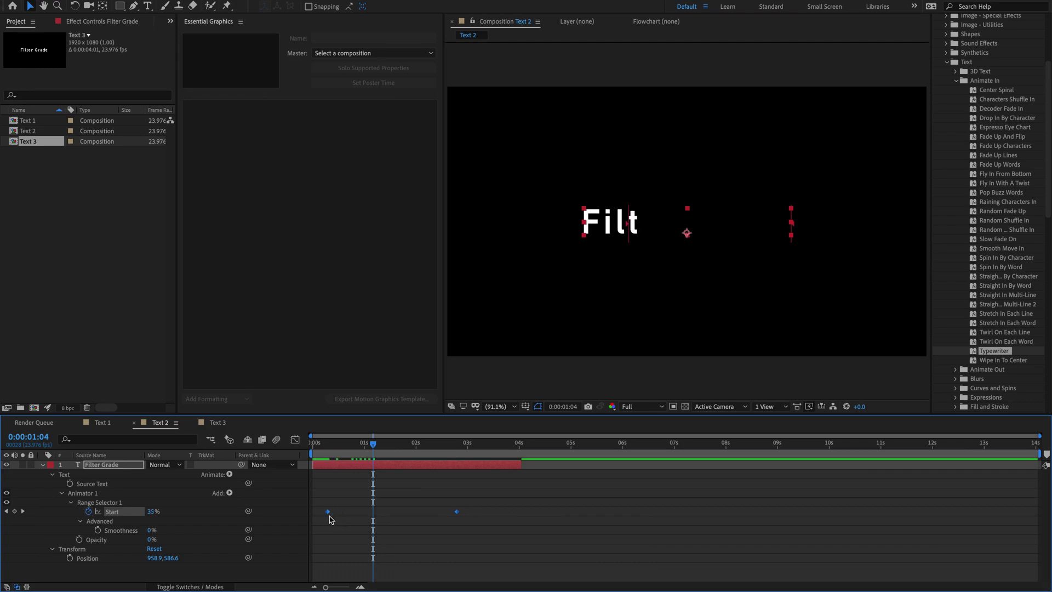
pyautogui.click(519, 443)
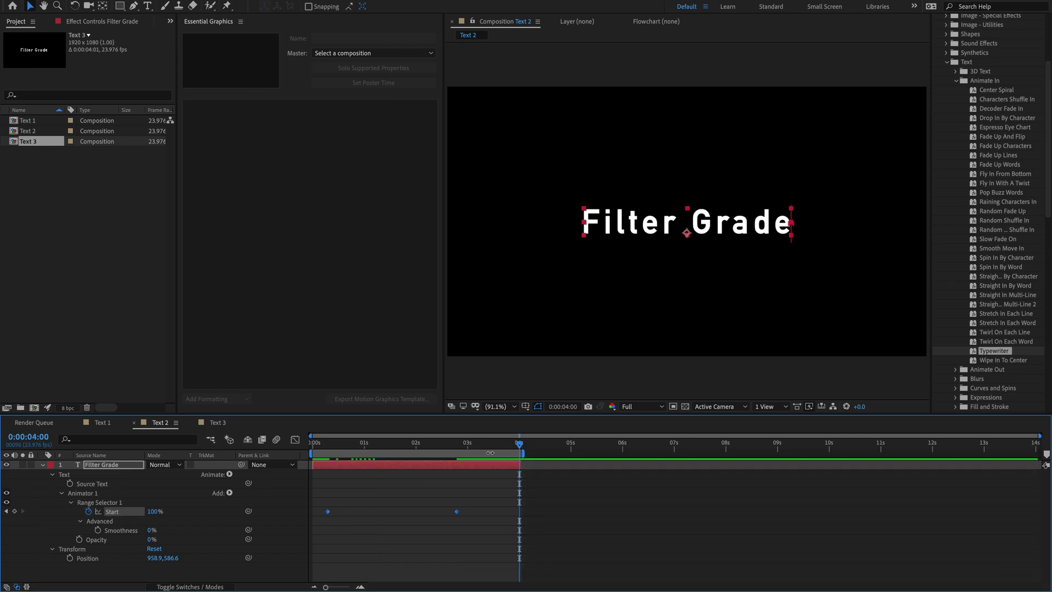
pyautogui.rightClick(490, 453)
pyautogui.click(515, 488)
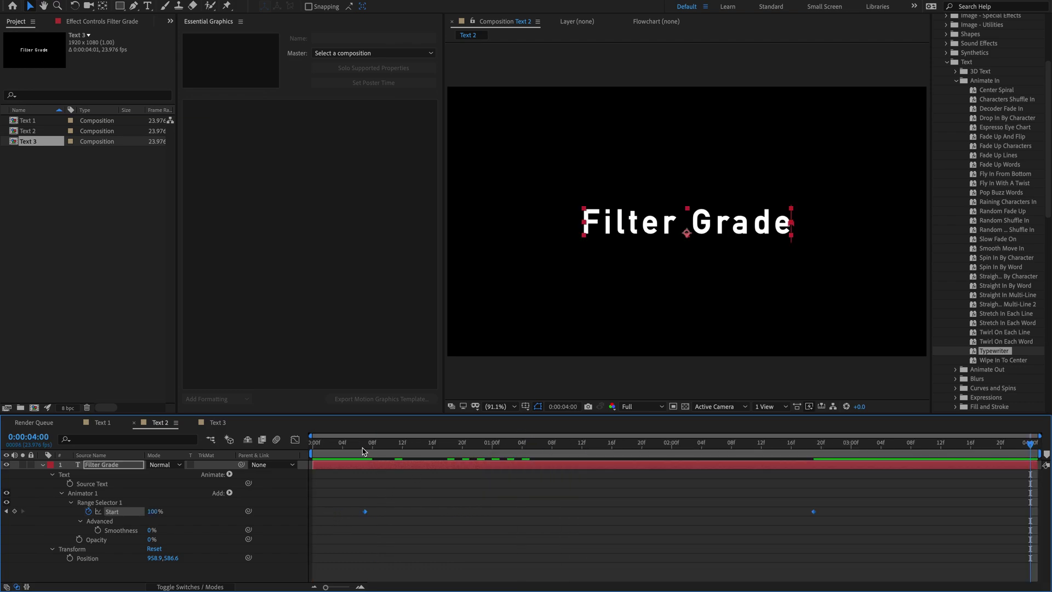
# Nudge both Start keyframes slightly earlier and preview the typewriter reveal.
pyautogui.click(364, 451)
pyautogui.press('space')
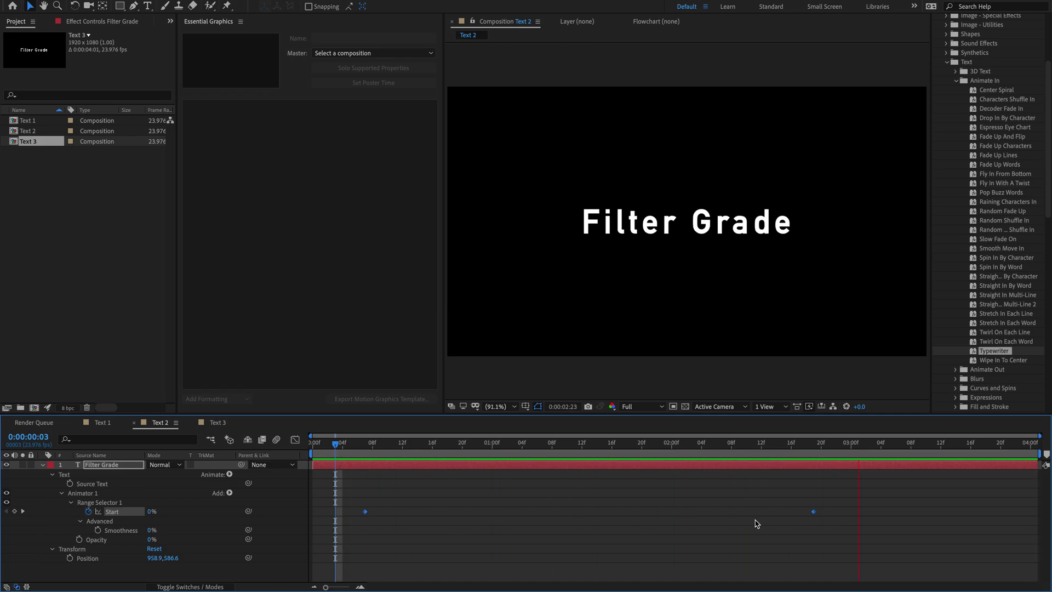
pyautogui.press('space')
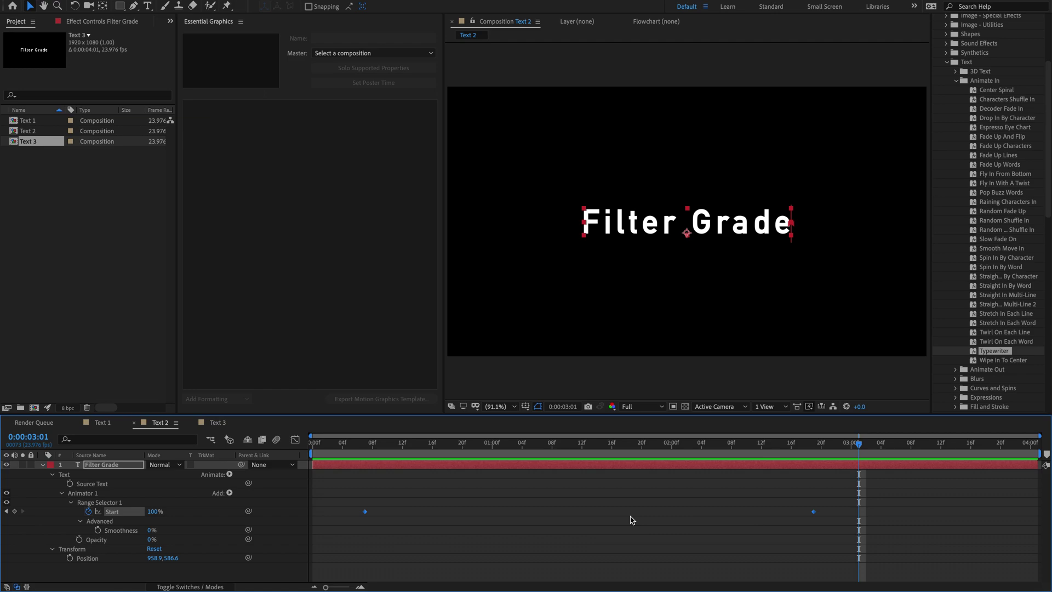
pyautogui.moveTo(815, 512); pyautogui.dragTo(551, 513)
pyautogui.click(779, 514)
pyautogui.click(335, 454)
pyautogui.press('space')
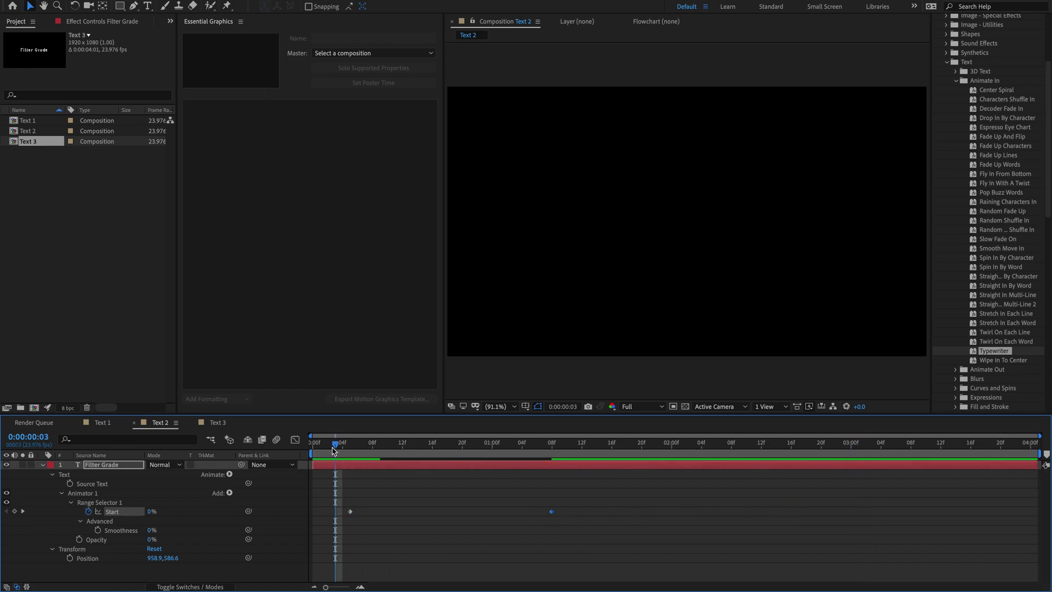
pyautogui.press('space')
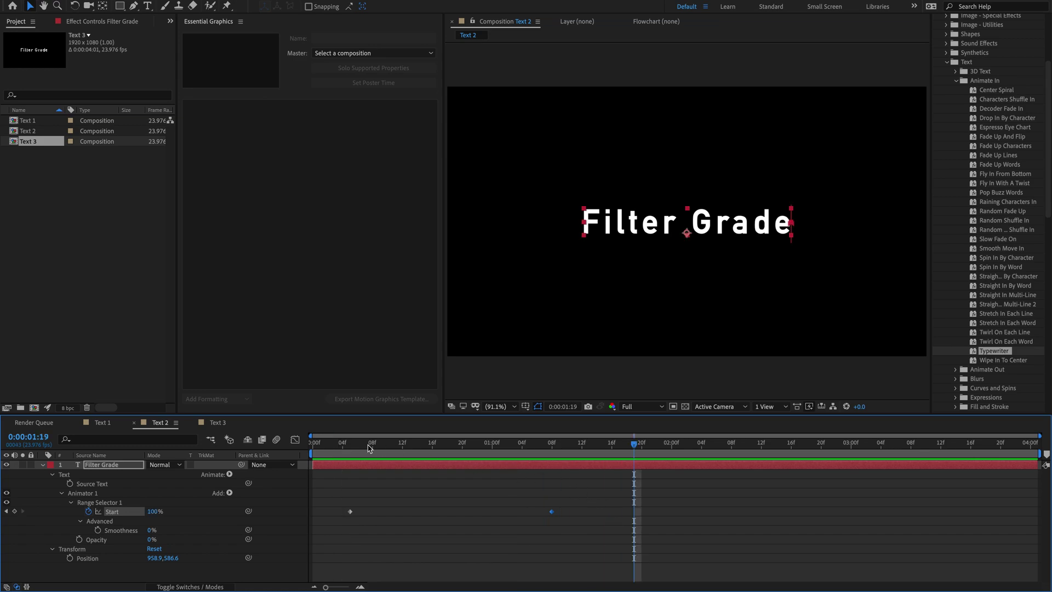
pyautogui.press('Home')
pyautogui.press('space')
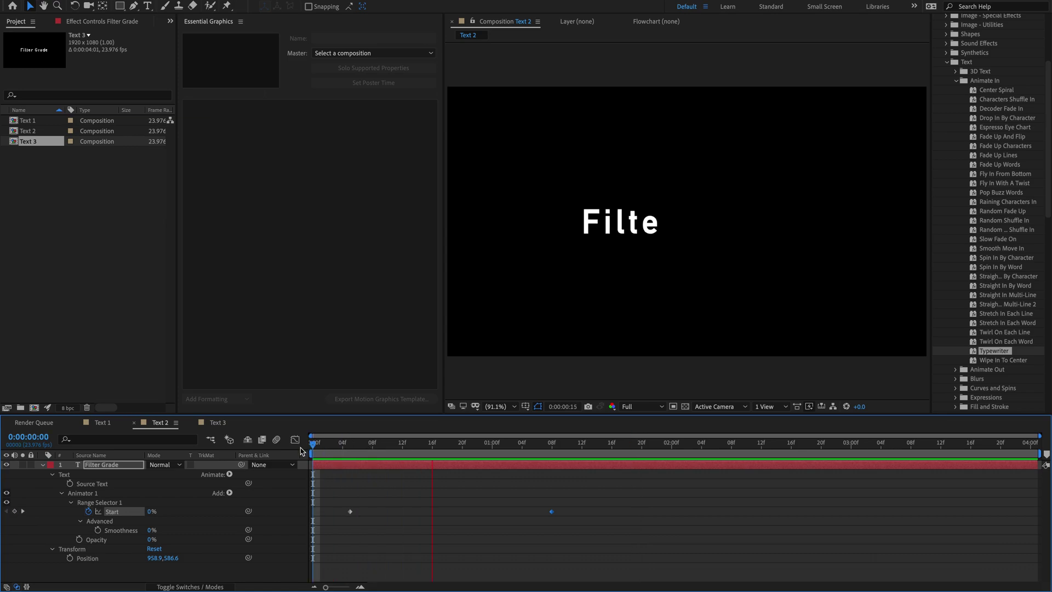
pyautogui.press('space')
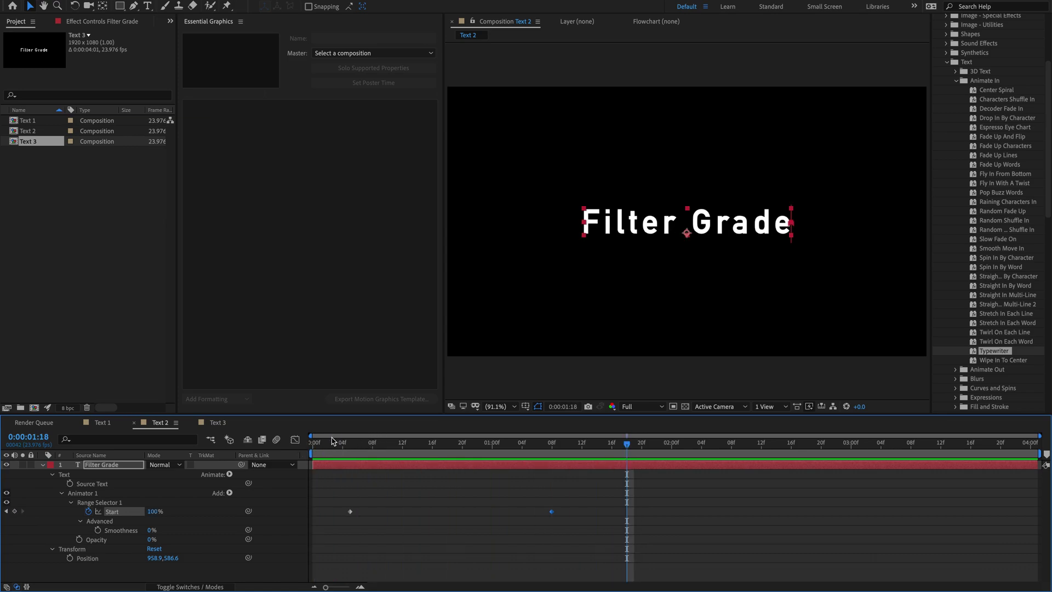
pyautogui.moveTo(341, 444); pyautogui.dragTo(394, 444)
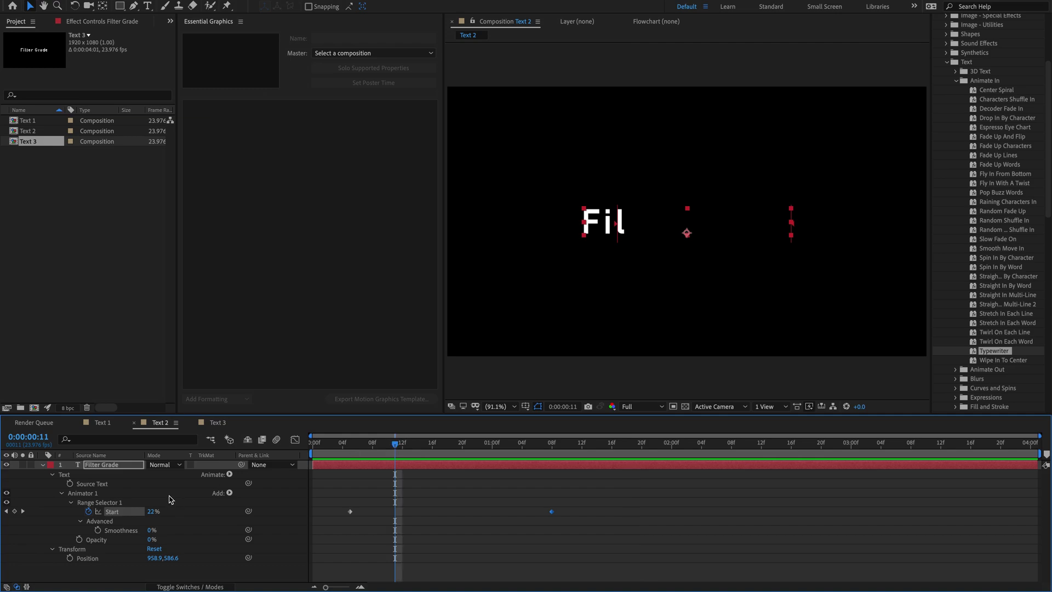
# Add a third Start keyframe, move it later so typing completes near 1:13, and preview.
pyautogui.click(13, 511)
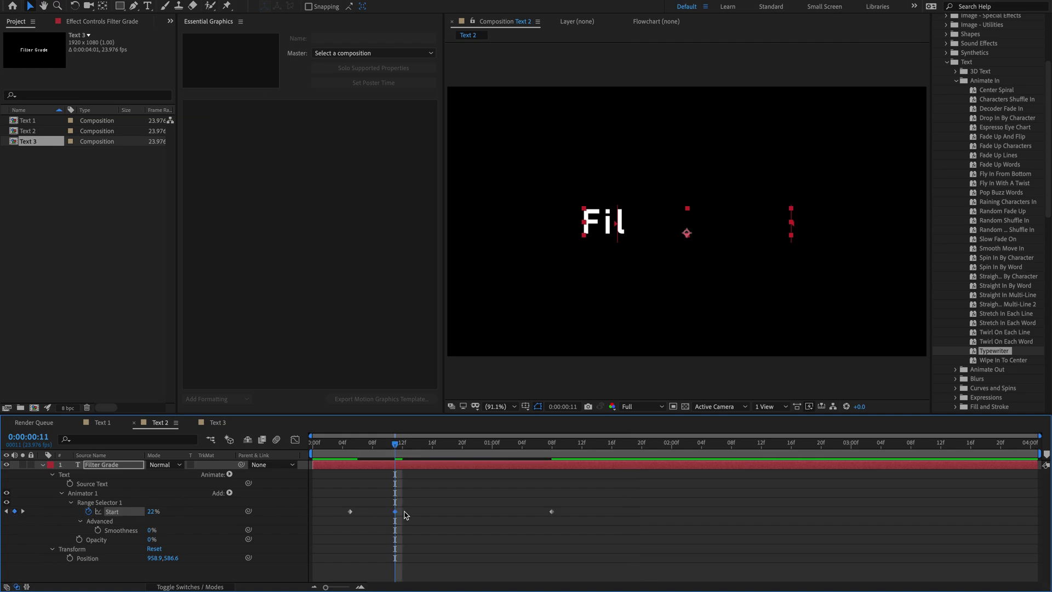
pyautogui.moveTo(396, 512); pyautogui.dragTo(469, 511)
pyautogui.click(371, 442)
pyautogui.press('space')
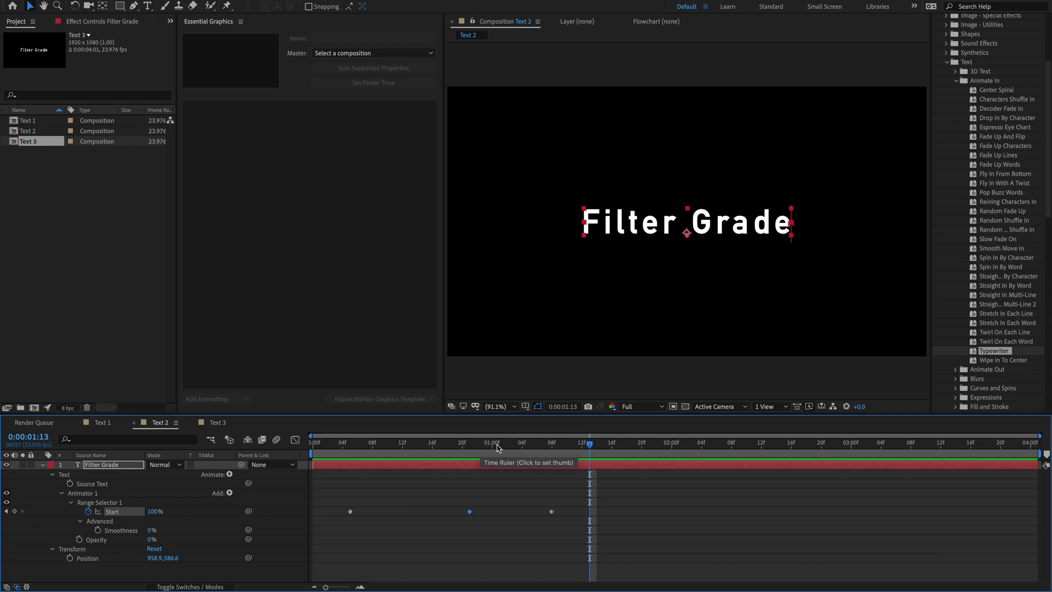
pyautogui.moveTo(498, 446); pyautogui.dragTo(379, 450)
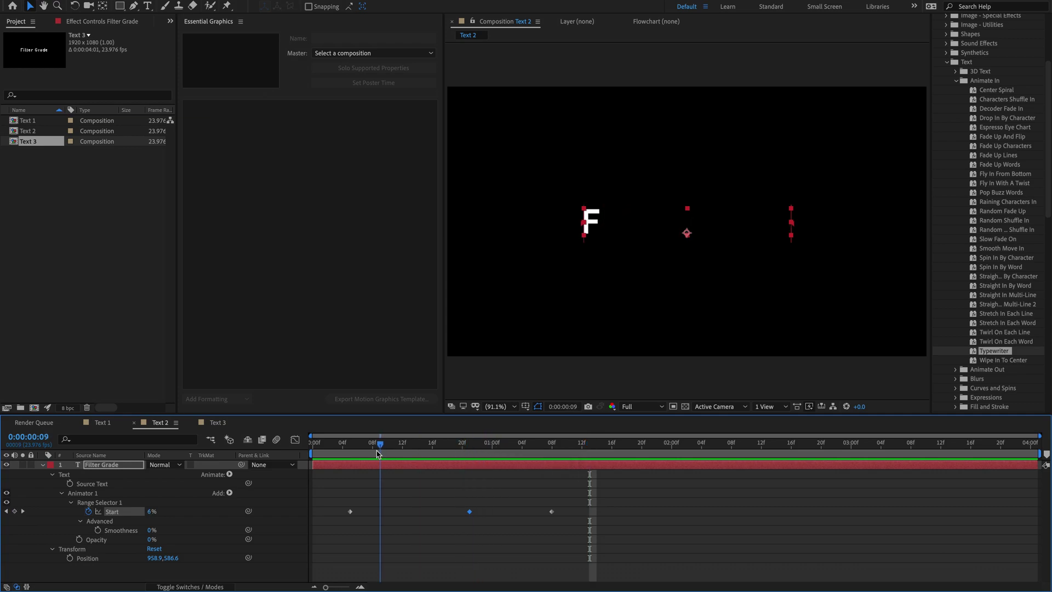
pyautogui.press('space')
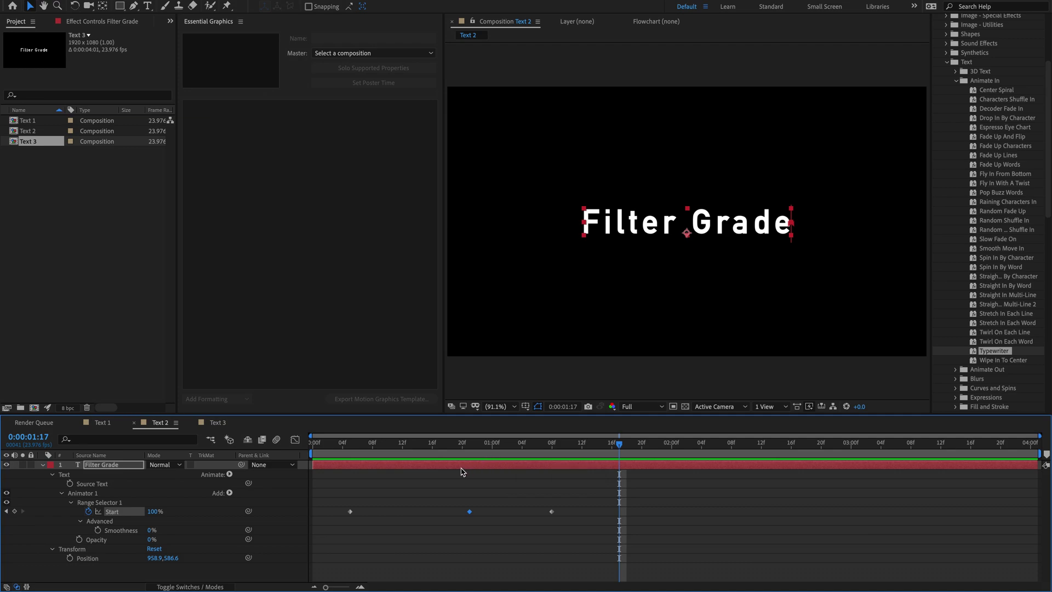
# In Text 3, search 'gau' and drop Gaussian Blur onto the Filter Grade layer.
pyautogui.click(219, 423)
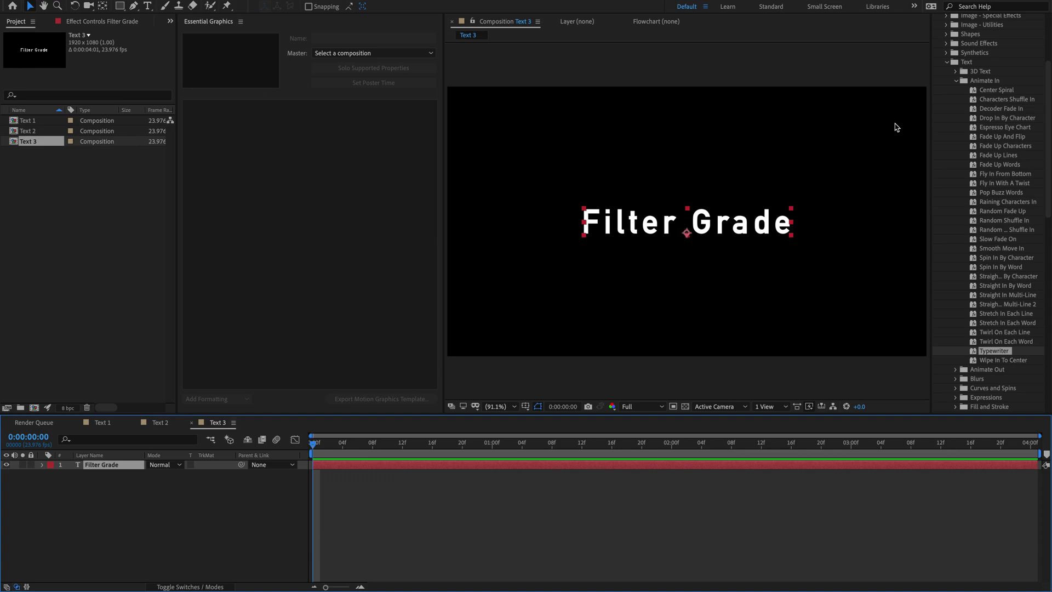
pyautogui.scroll(5, 999, 125)
pyautogui.click(939, 97)
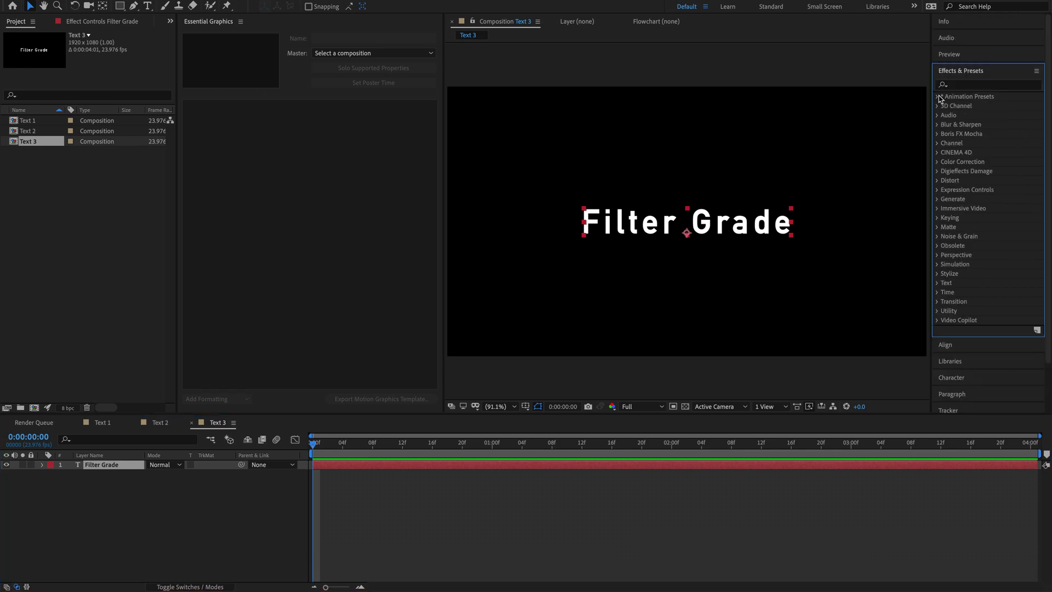
pyautogui.click(969, 86)
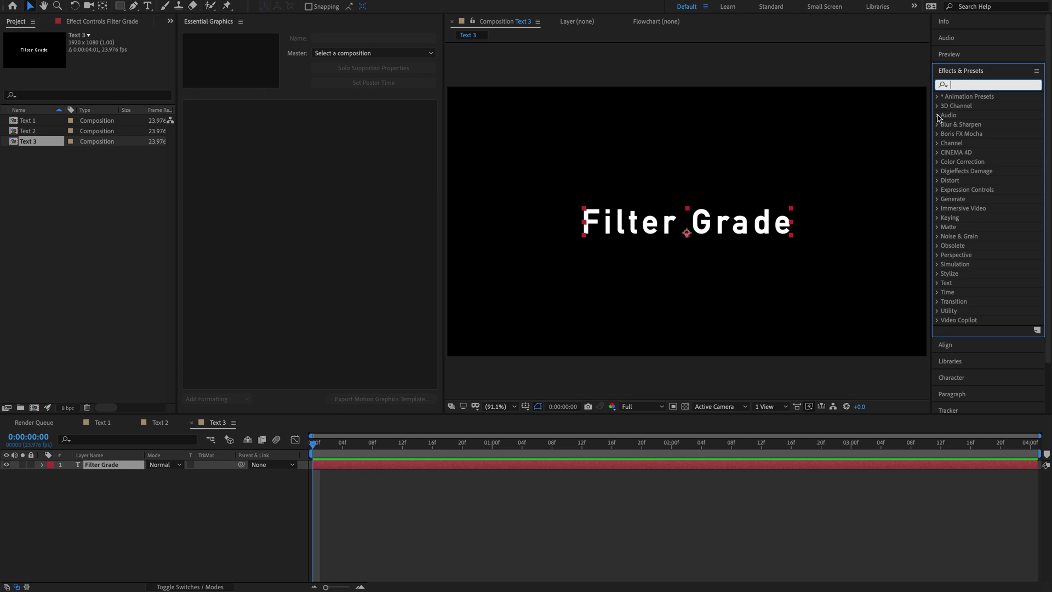
pyautogui.write('gaus')
pyautogui.click(990, 106)
pyautogui.click(258, 481)
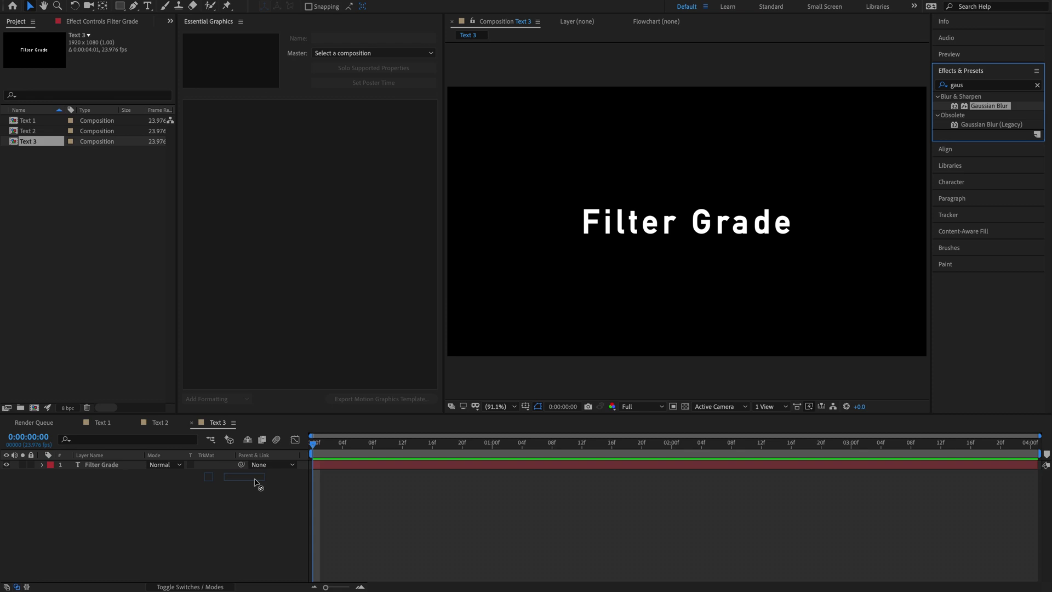
pyautogui.moveTo(111, 471); pyautogui.dragTo(111, 470)
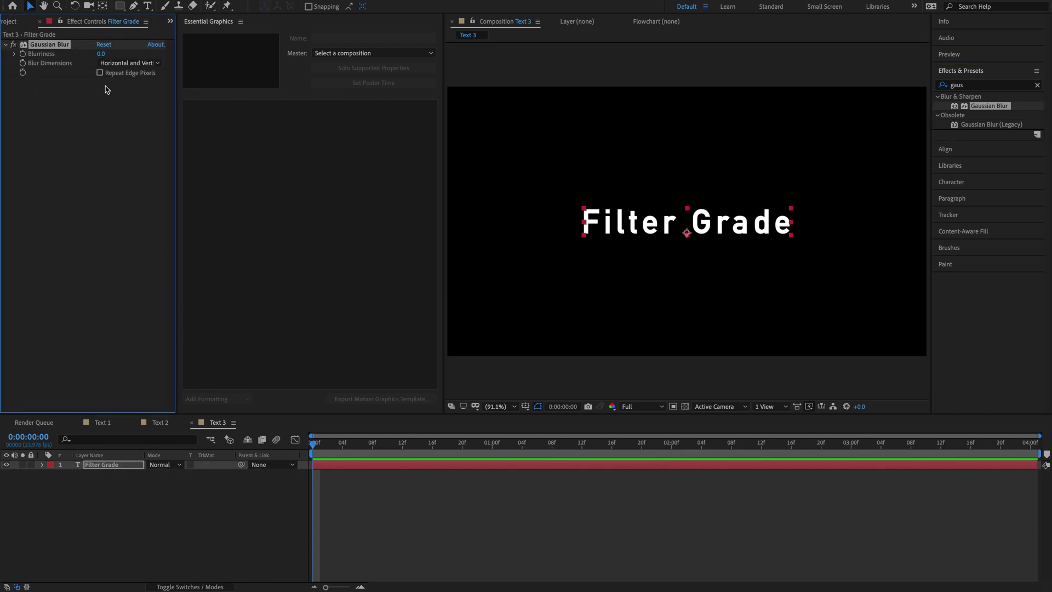
# At 0:00, keyframe Blurriness at 100 and Opacity at 0%.
pyautogui.click(101, 54)
pyautogui.press('Return')
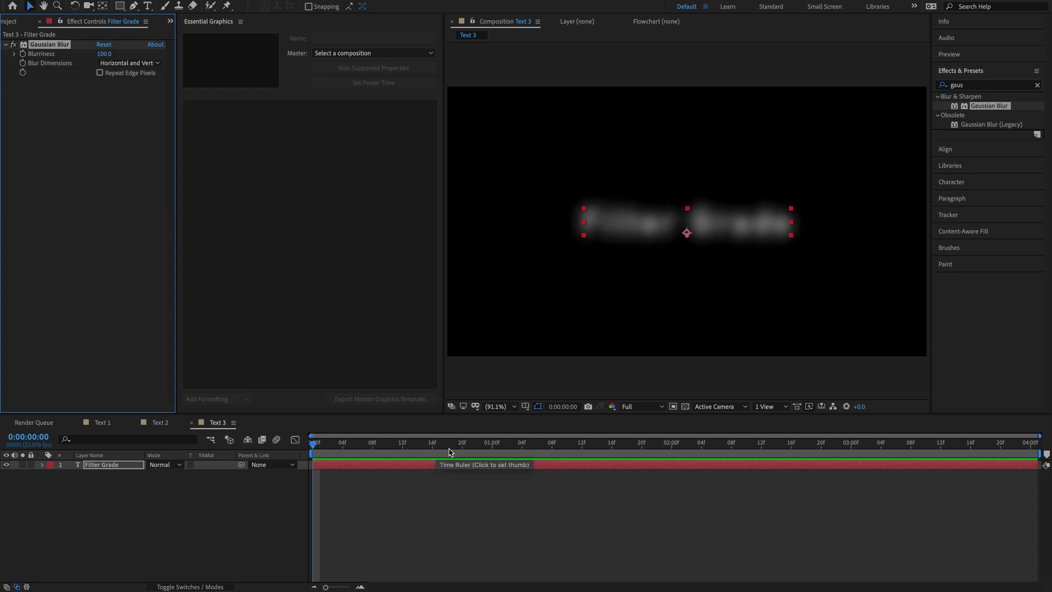
pyautogui.click(490, 447)
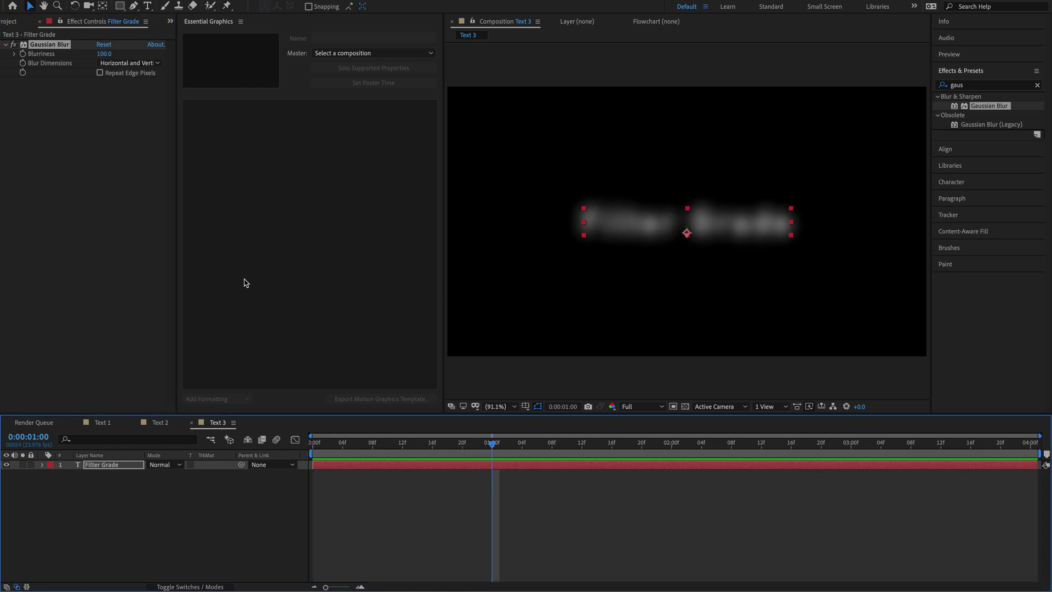
pyautogui.press('Home')
pyautogui.click(141, 363)
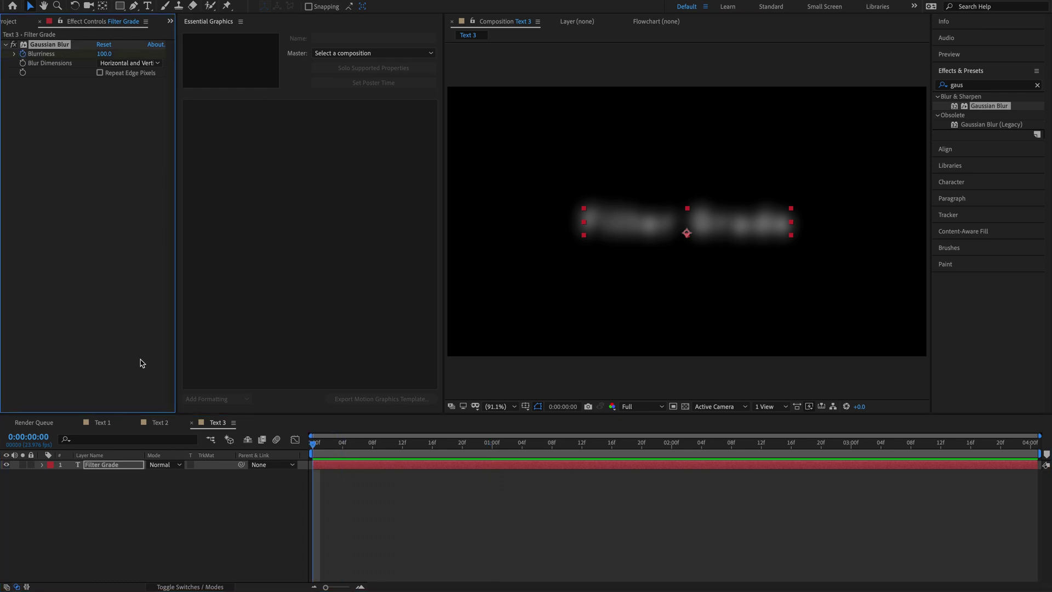
pyautogui.click(118, 466)
pyautogui.press('t')
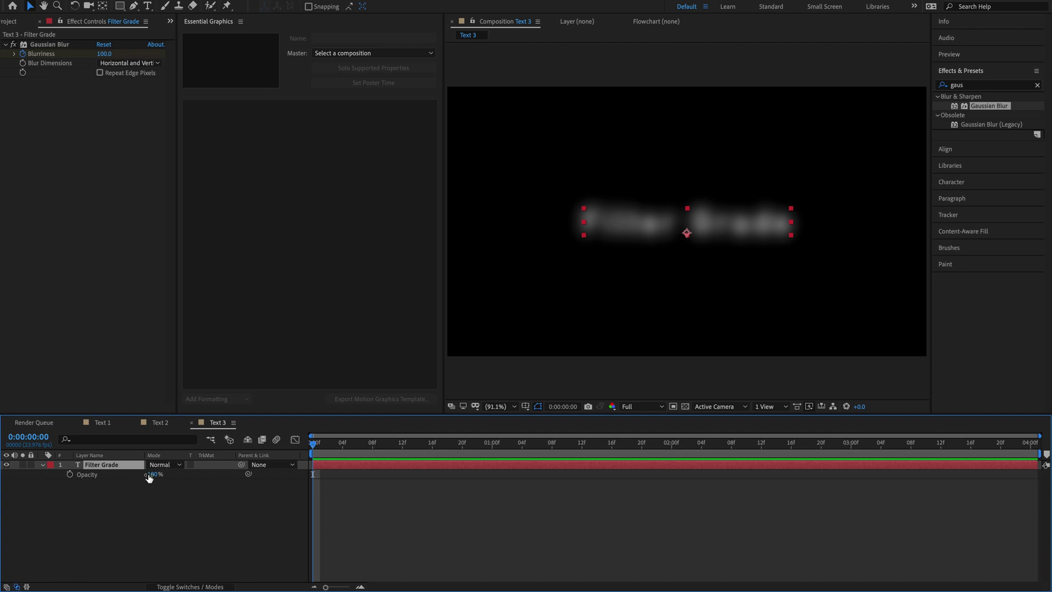
pyautogui.moveTo(150, 475); pyautogui.dragTo(55, 474)
pyautogui.click(69, 474)
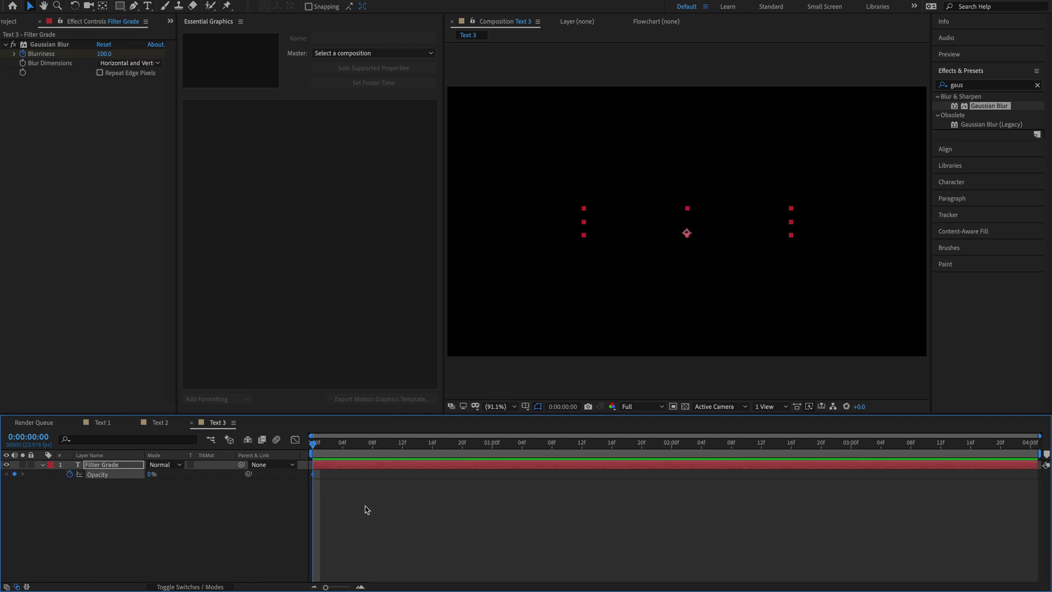
# At 1:00, set Blurriness to 0 and Opacity to 100%, then preview the intro.
pyautogui.click(486, 448)
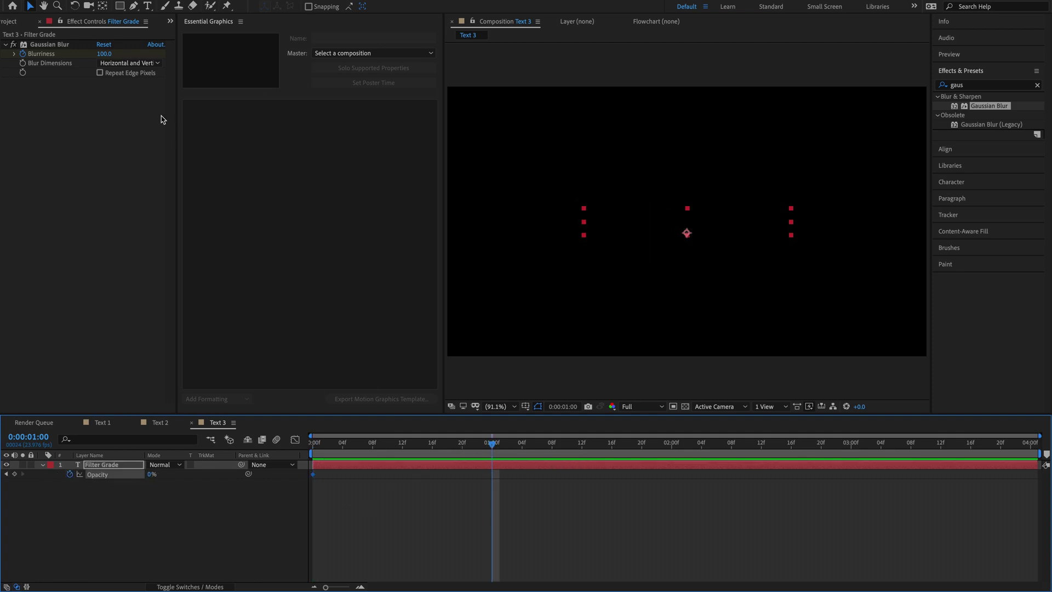
pyautogui.click(105, 54)
pyautogui.write('0')
pyautogui.press('Return')
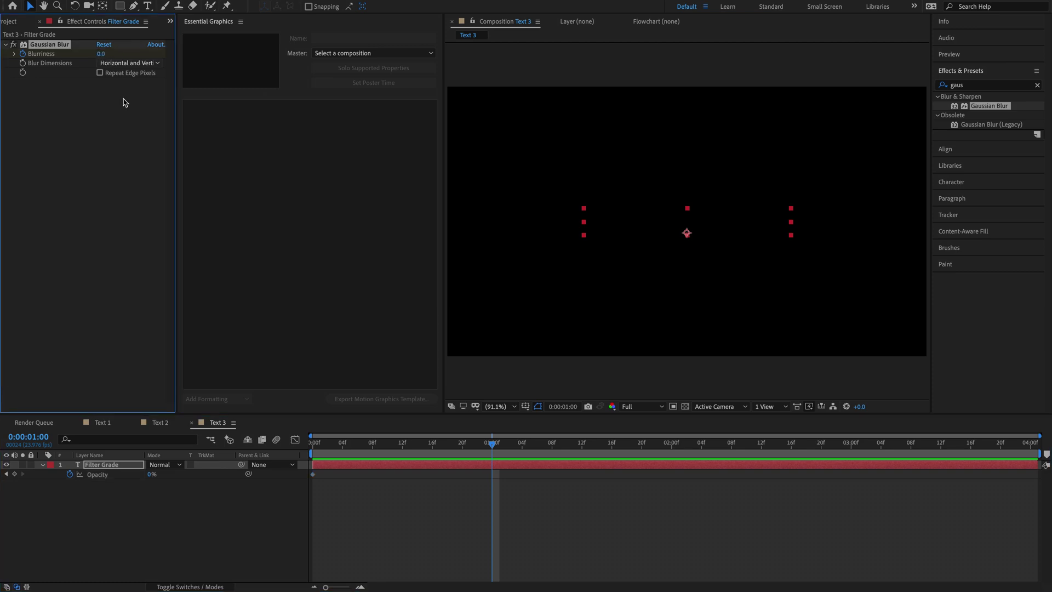
pyautogui.moveTo(148, 475); pyautogui.dragTo(448, 476)
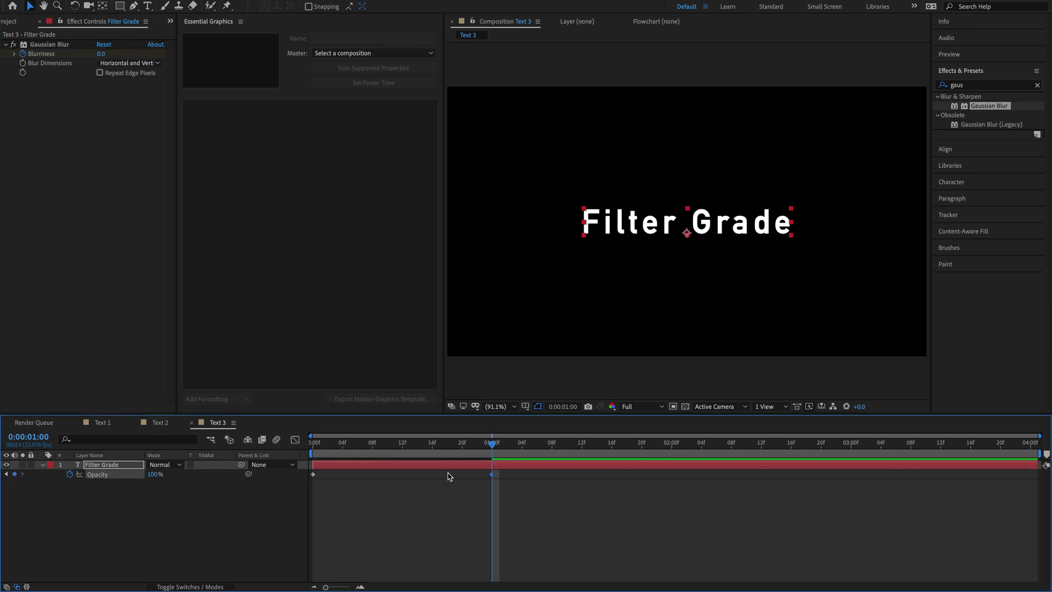
pyautogui.click(382, 443)
pyautogui.press('space')
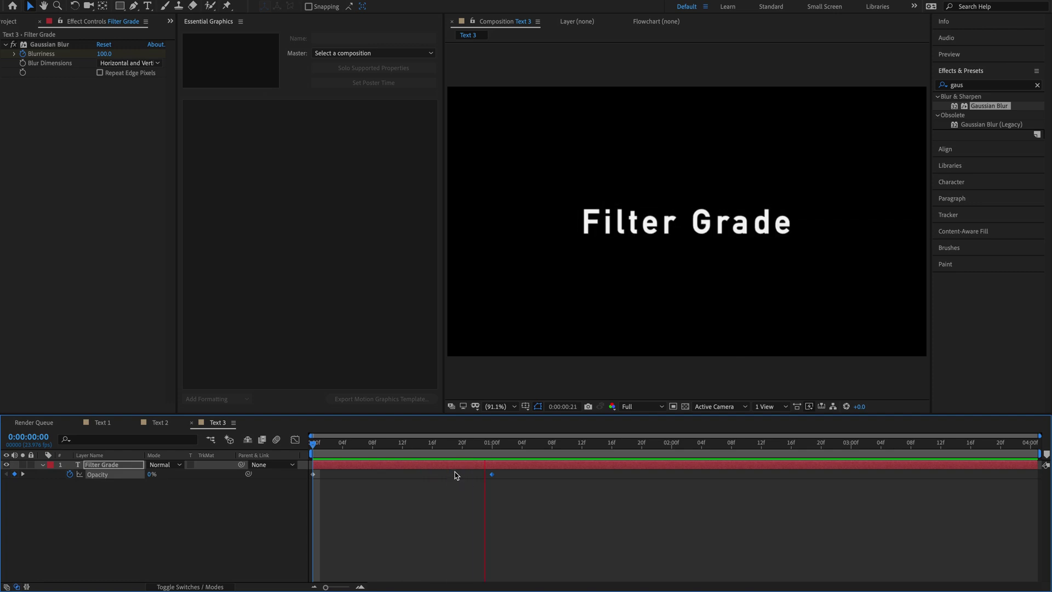
pyautogui.click(111, 465)
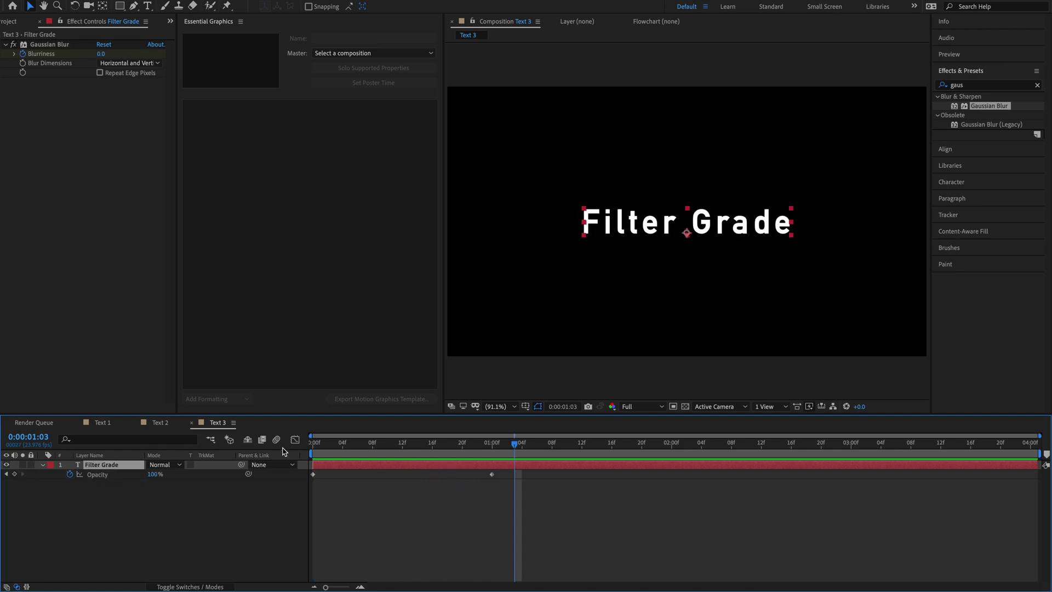
pyautogui.press('Home')
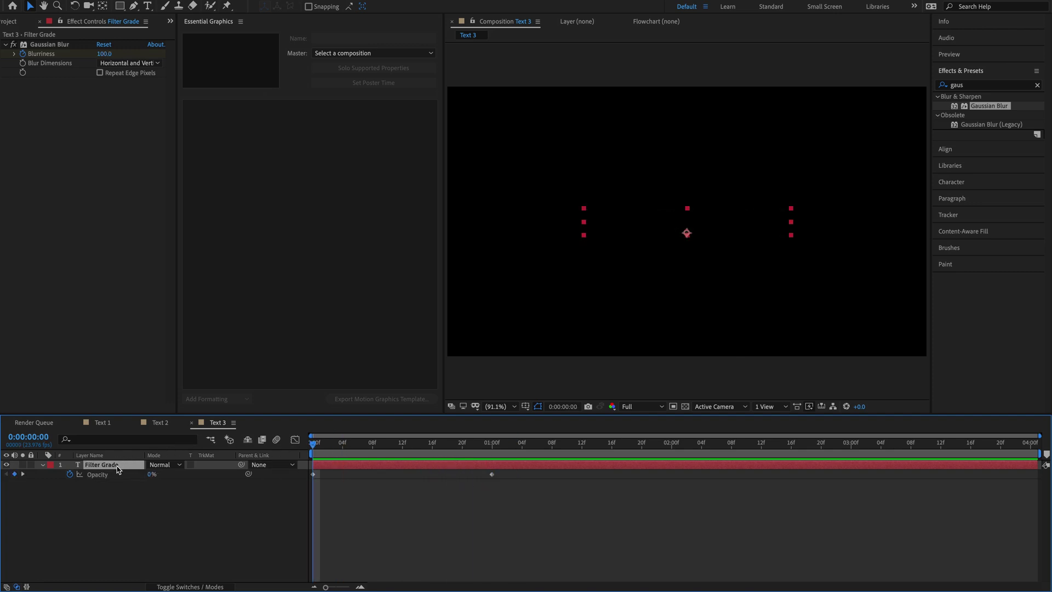
# Set Scale to 115% and keyframe it on the first frame.
pyautogui.press('s')
pyautogui.click(163, 475)
pyautogui.write('11')
pyautogui.press('Return')
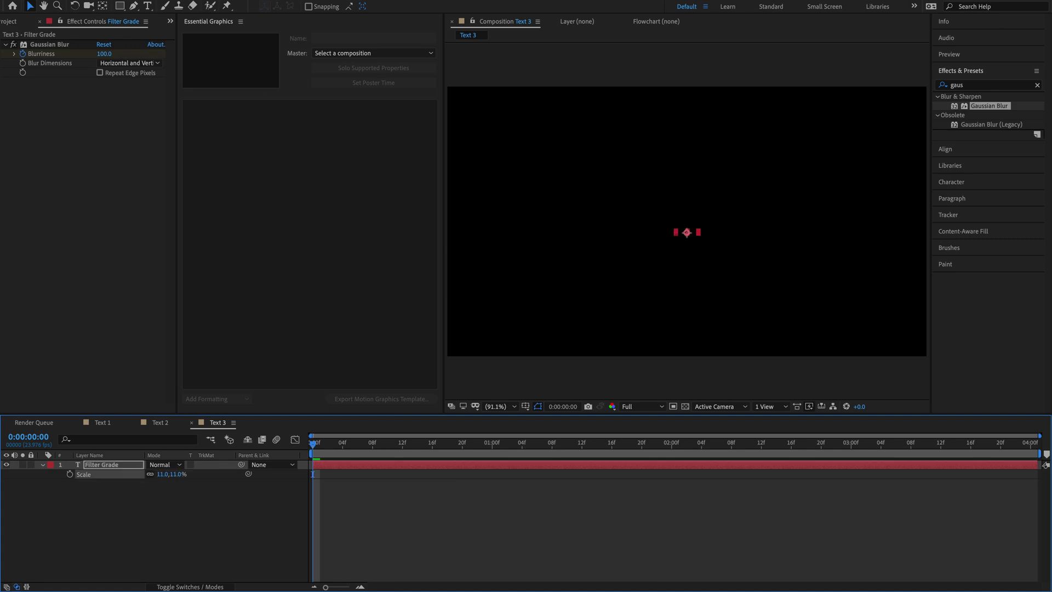
pyautogui.click(164, 474)
pyautogui.write('116')
pyautogui.press('Return')
pyautogui.click(163, 475)
pyautogui.write('115')
pyautogui.press('Return')
pyautogui.click(70, 475)
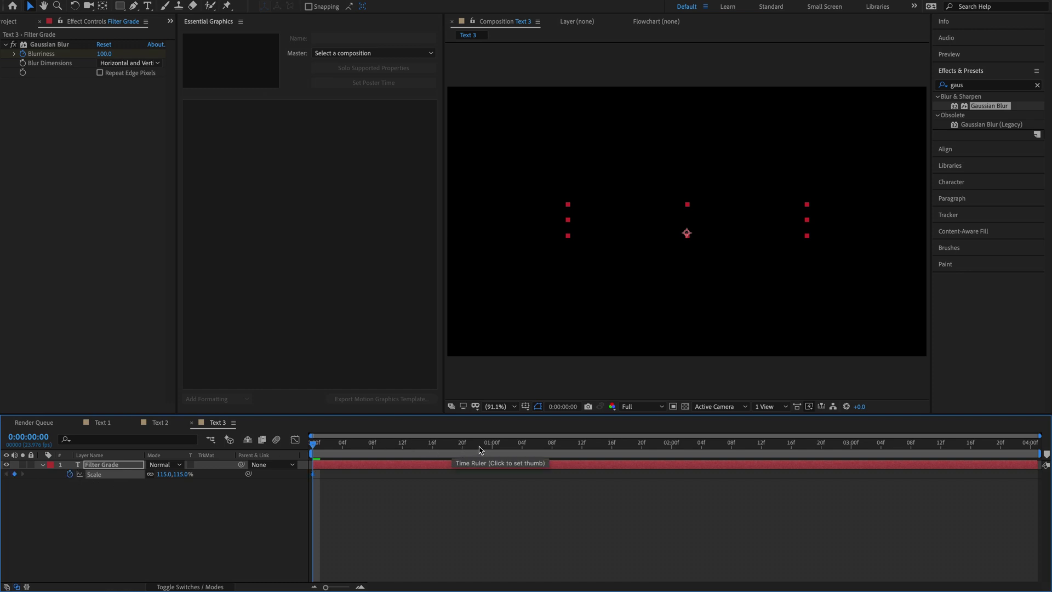
# Bring Scale down to about 100% at 1:12 and preview the zoom intro.
pyautogui.moveTo(491, 451); pyautogui.dragTo(582, 450)
pyautogui.moveTo(180, 473); pyautogui.dragTo(171, 473)
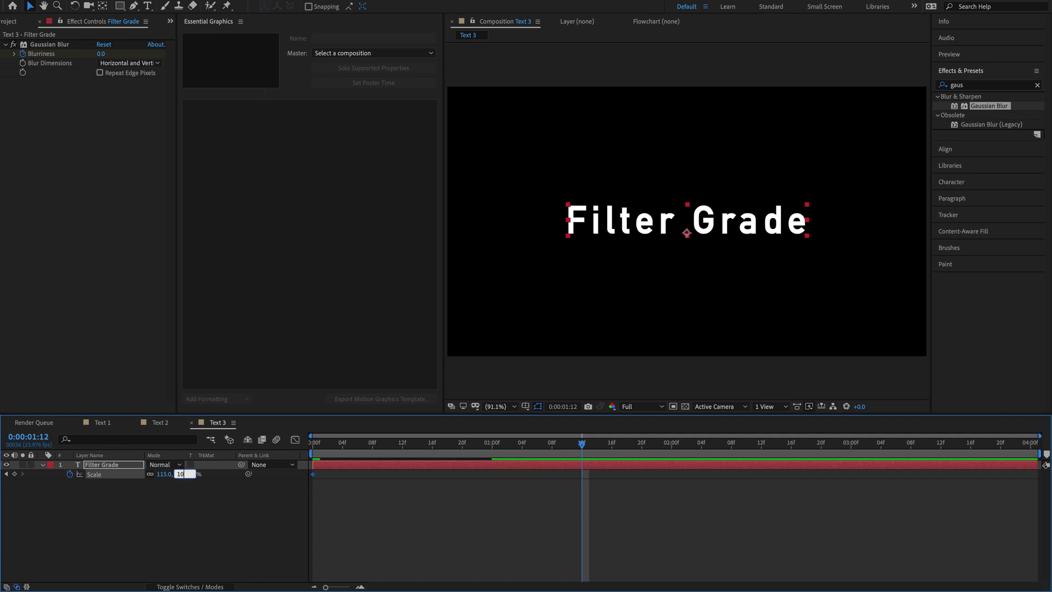
pyautogui.click(328, 445)
pyautogui.press('space')
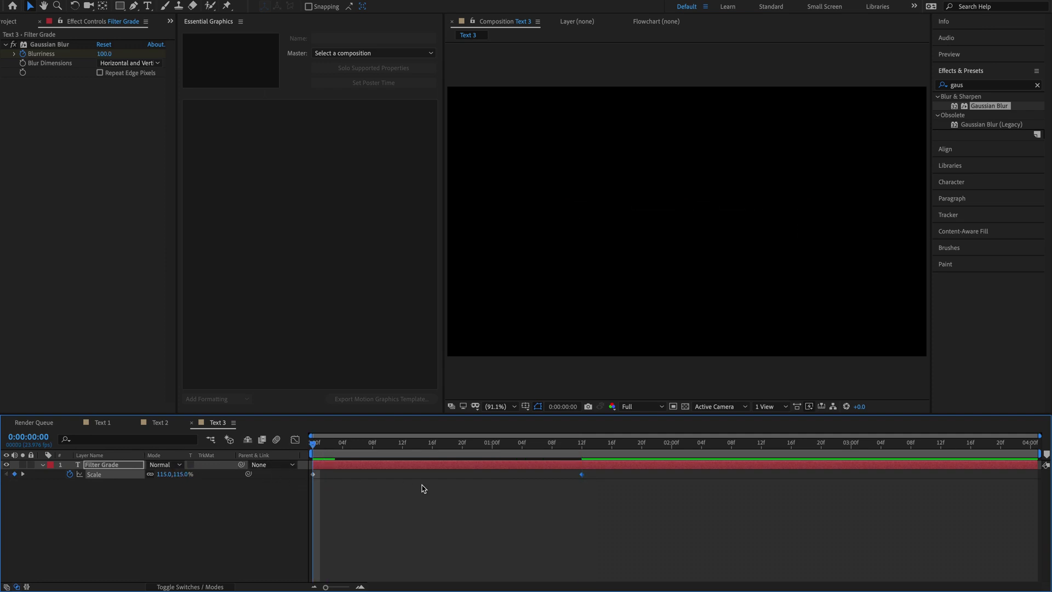
pyautogui.press('space')
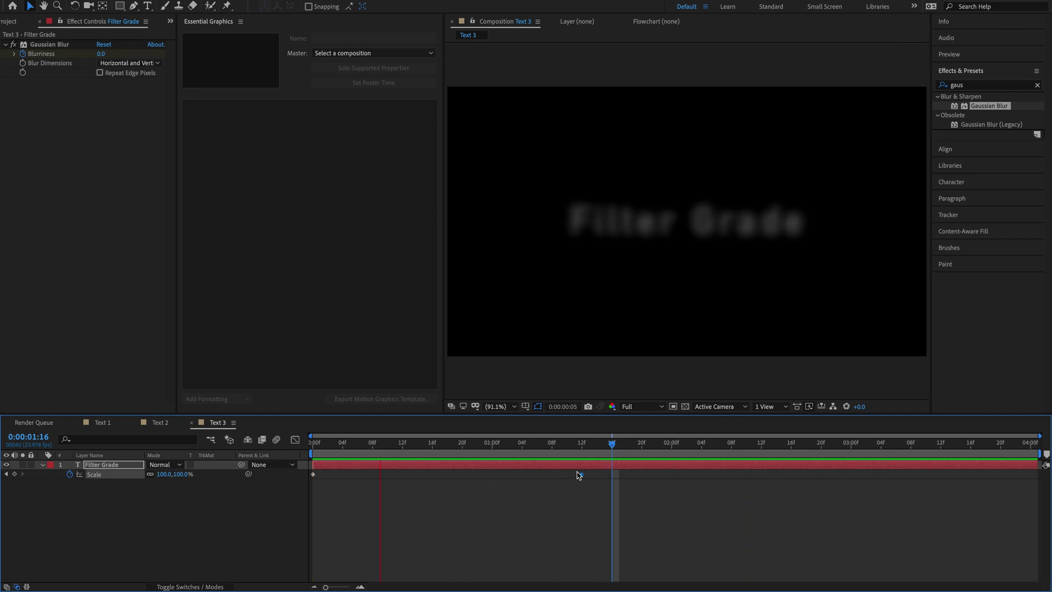
pyautogui.press('space')
# Reveal all animated properties, select three keyframes, and undo the retiming.
pyautogui.press('u')
pyautogui.press('u')
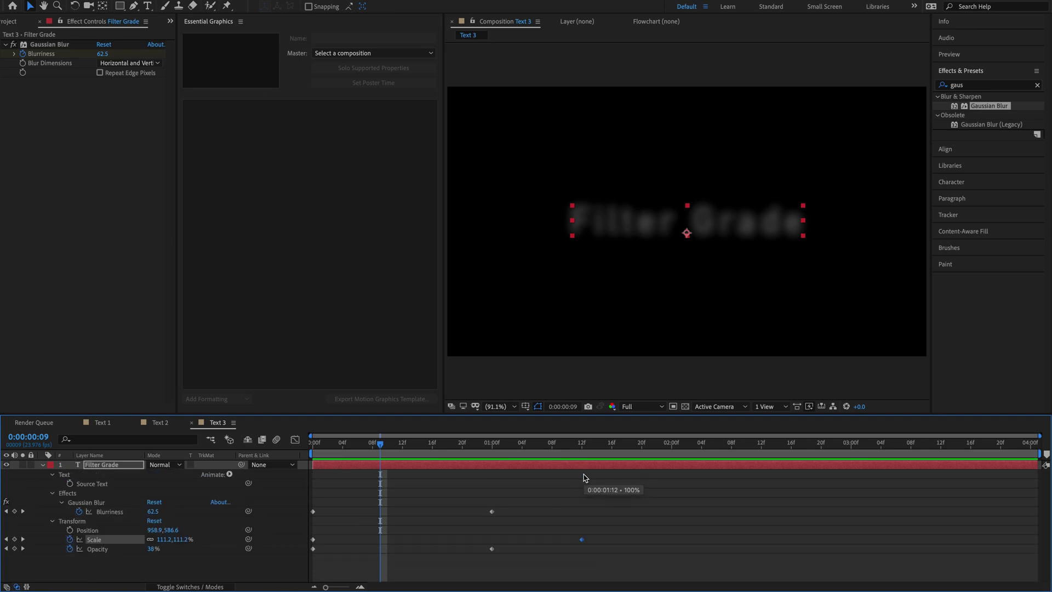
pyautogui.moveTo(610, 512); pyautogui.dragTo(724, 549)
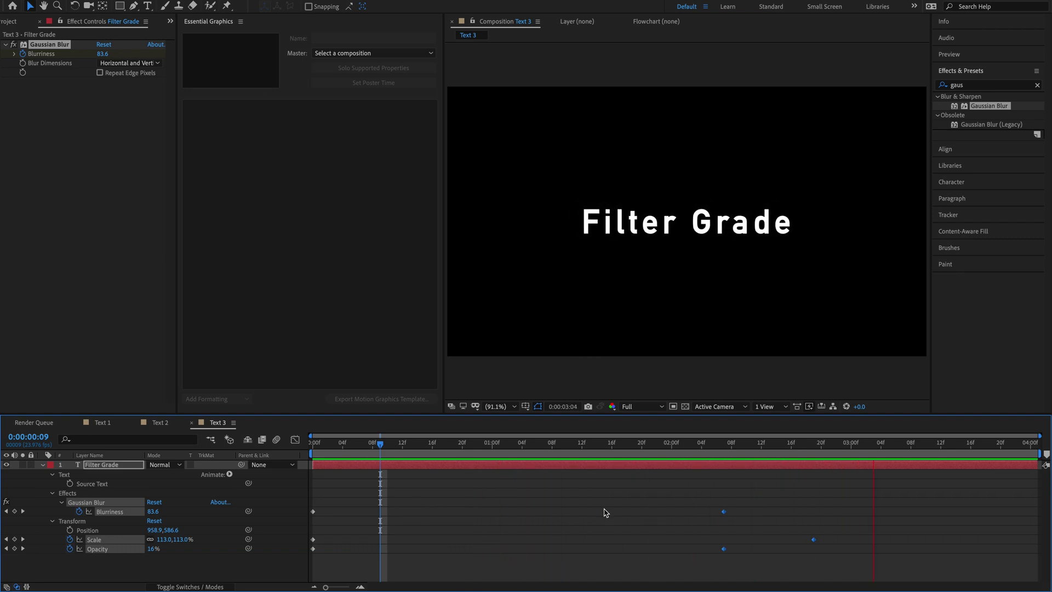
pyautogui.hotkey('ctrl', 'z')
pyautogui.hotkey('ctrl', 'z')
pyautogui.hotkey('ctrl', 'z')
pyautogui.hotkey('ctrl', 'z')
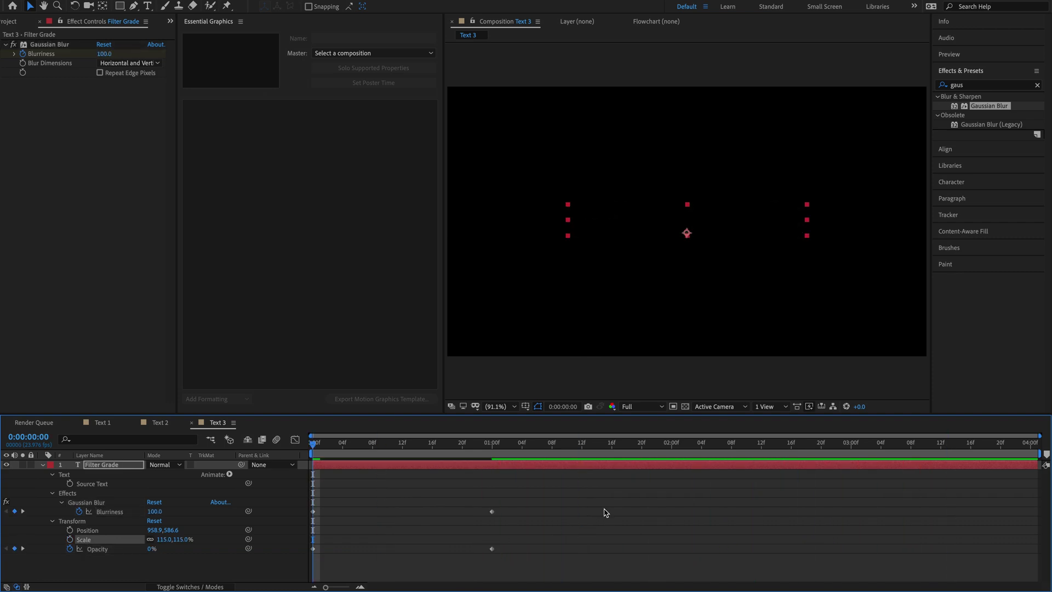
# Undo the blur, scale and opacity animation and Gaussian Blur, then apply Linear Wipe to Filter Grade.
pyautogui.hotkey('ctrl', 'z')
pyautogui.hotkey('ctrl', 'z')
pyautogui.hotkey('ctrl', 'z')
pyautogui.hotkey('ctrl', 'z')
pyautogui.hotkey('ctrl', 'z')
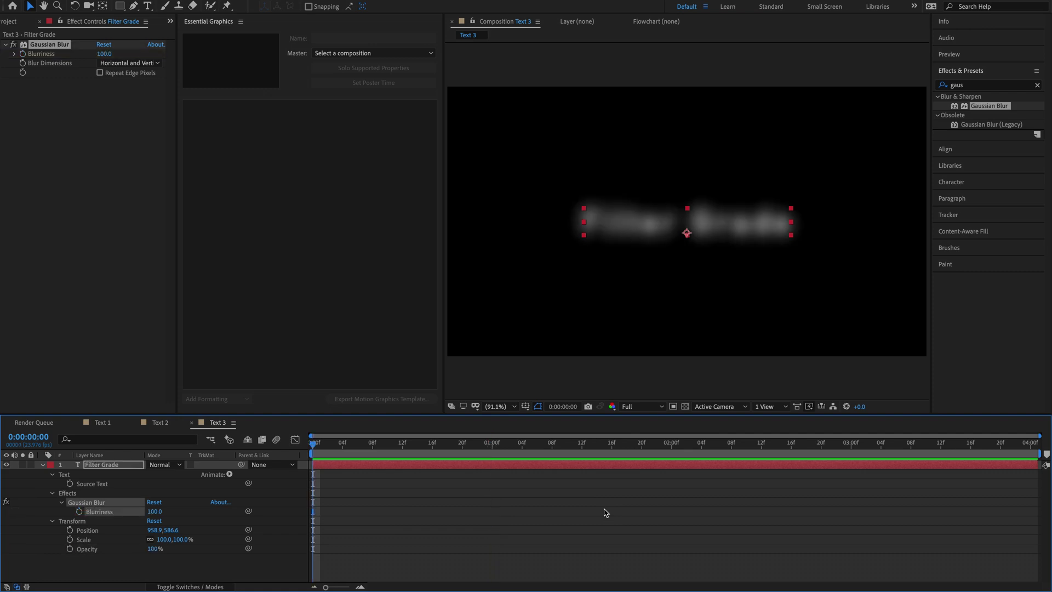
pyautogui.hotkey('ctrl', 'z')
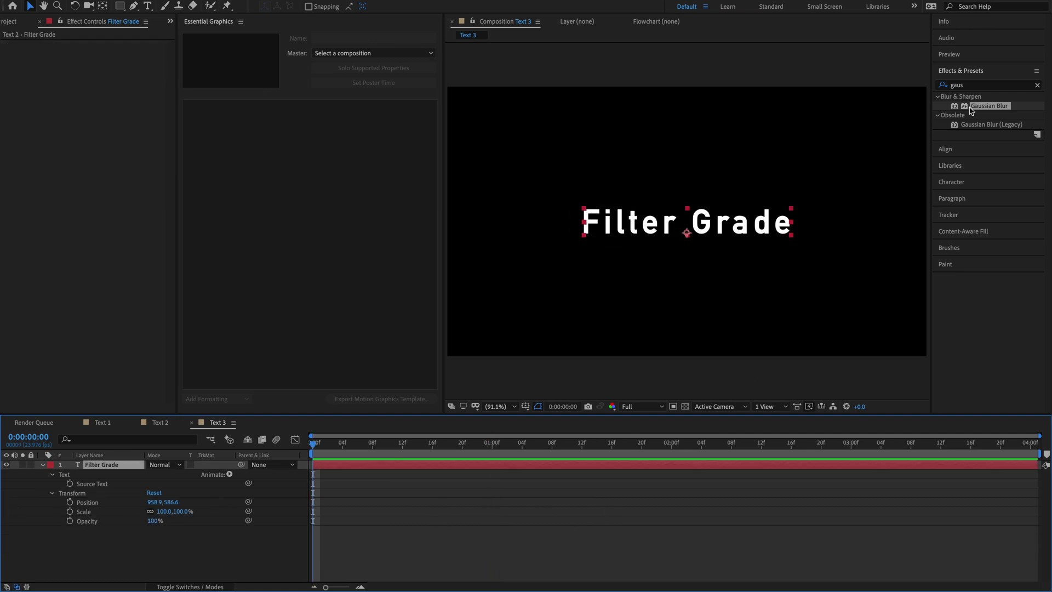
pyautogui.click(972, 84)
pyautogui.write('linear')
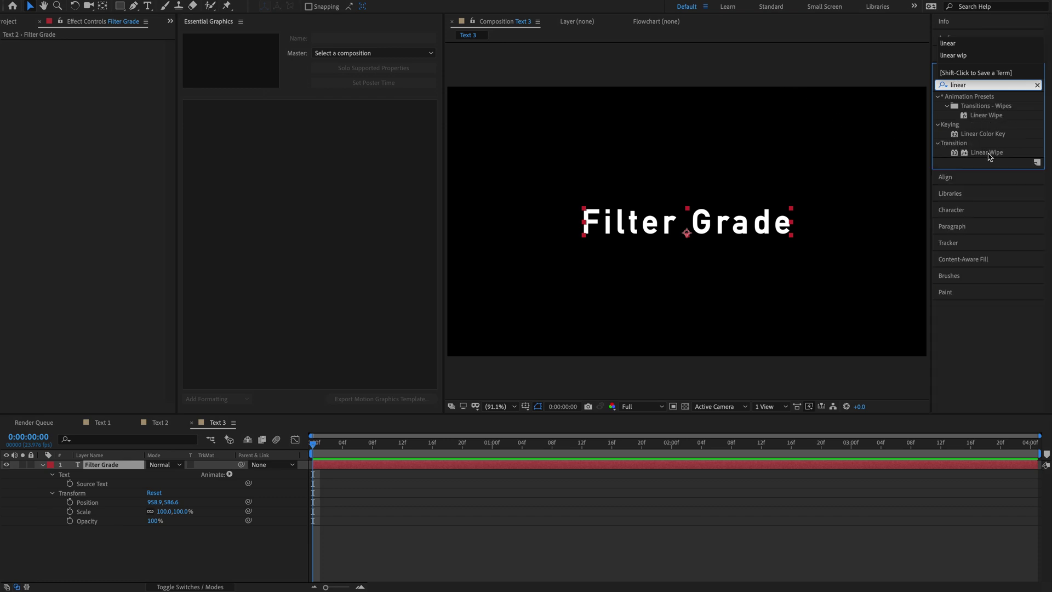
pyautogui.moveTo(988, 153); pyautogui.dragTo(123, 465)
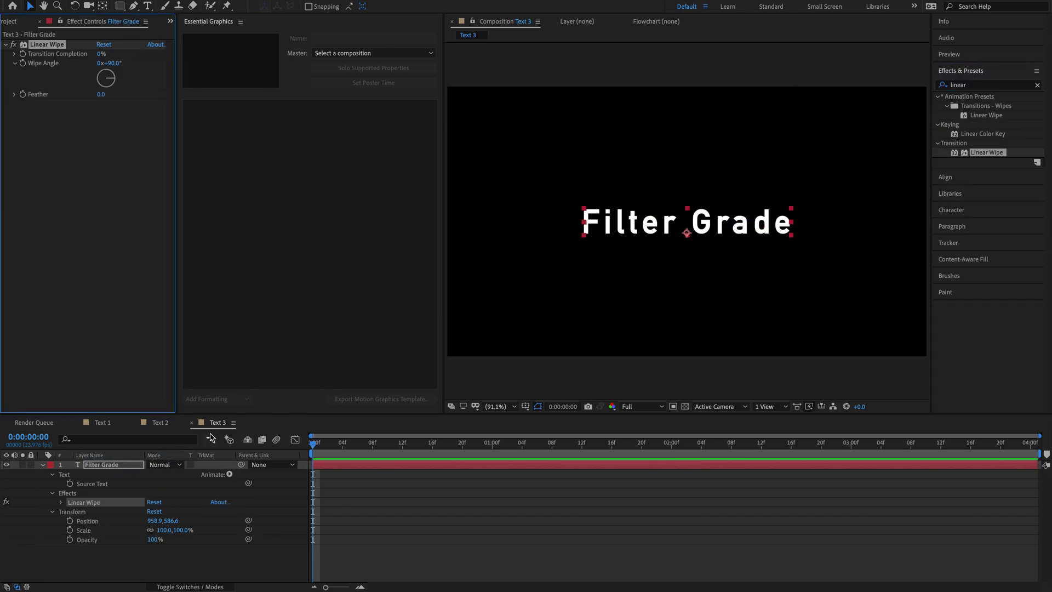
# Set the Linear Wipe angle to 270° and scrub Transition Completion to check the direction.
pyautogui.click(112, 64)
pyautogui.press('Return')
pyautogui.moveTo(101, 54); pyautogui.dragTo(130, 61)
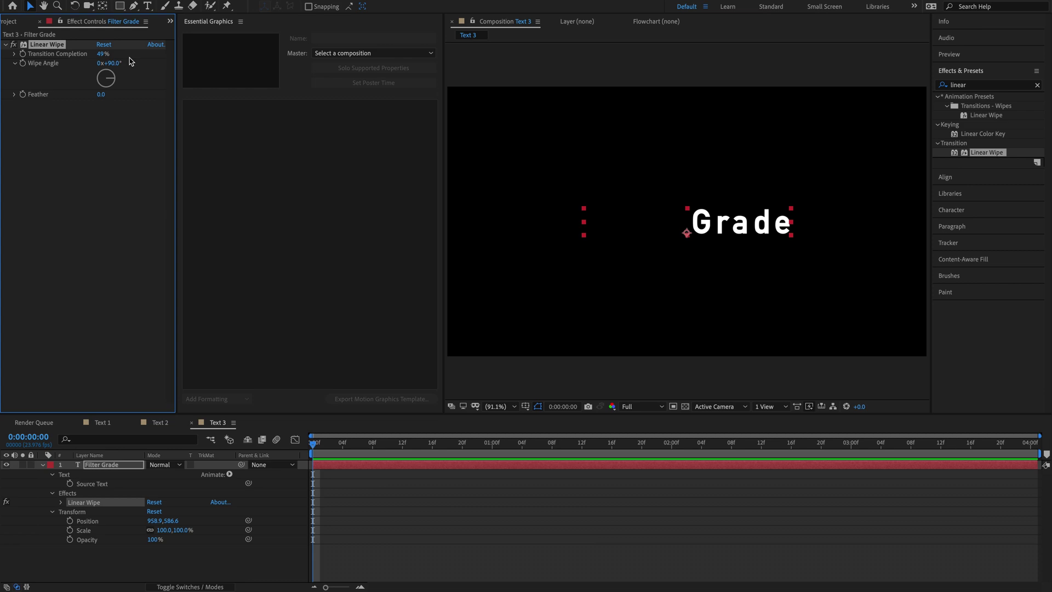
pyautogui.click(120, 66)
pyautogui.write('270')
pyautogui.press('Return')
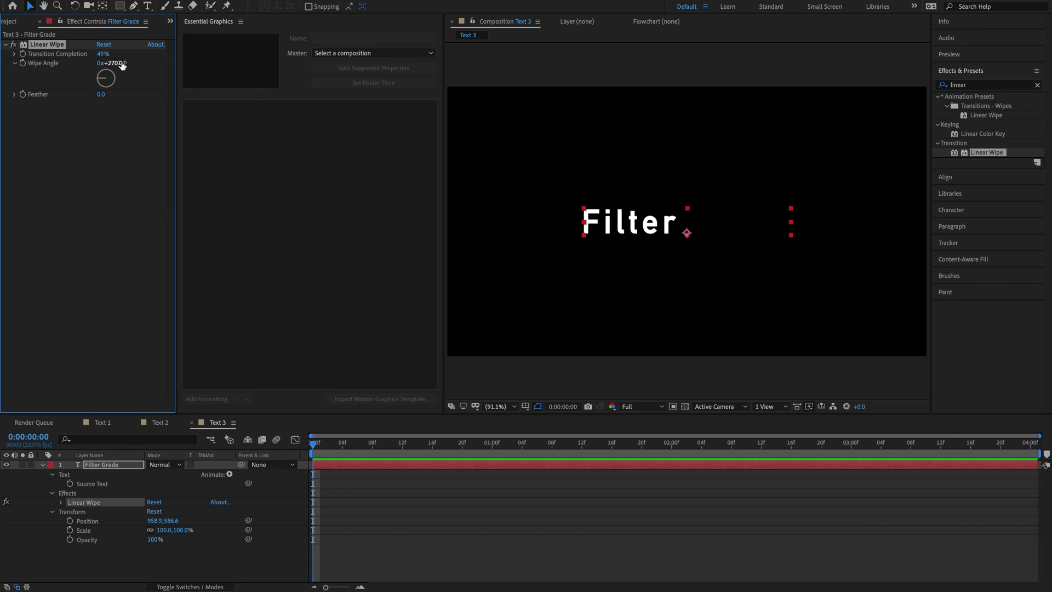
pyautogui.click(104, 53)
pyautogui.moveTo(100, 54); pyautogui.dragTo(2, 48)
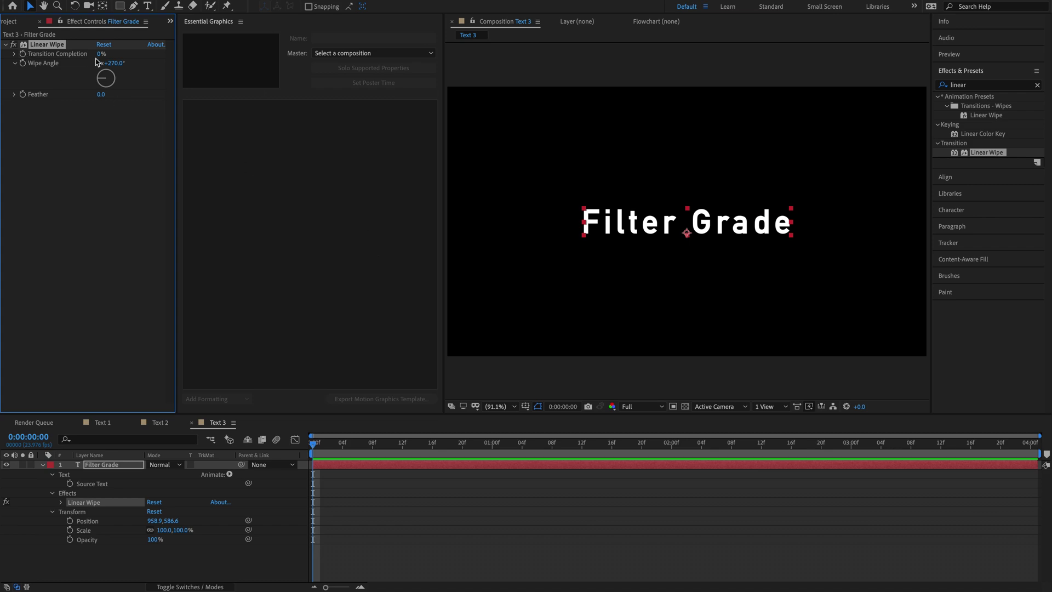
# Wipe the text fully away and set the Linear Wipe feather to 25.
pyautogui.moveTo(101, 54); pyautogui.dragTo(369, 50)
pyautogui.click(103, 95)
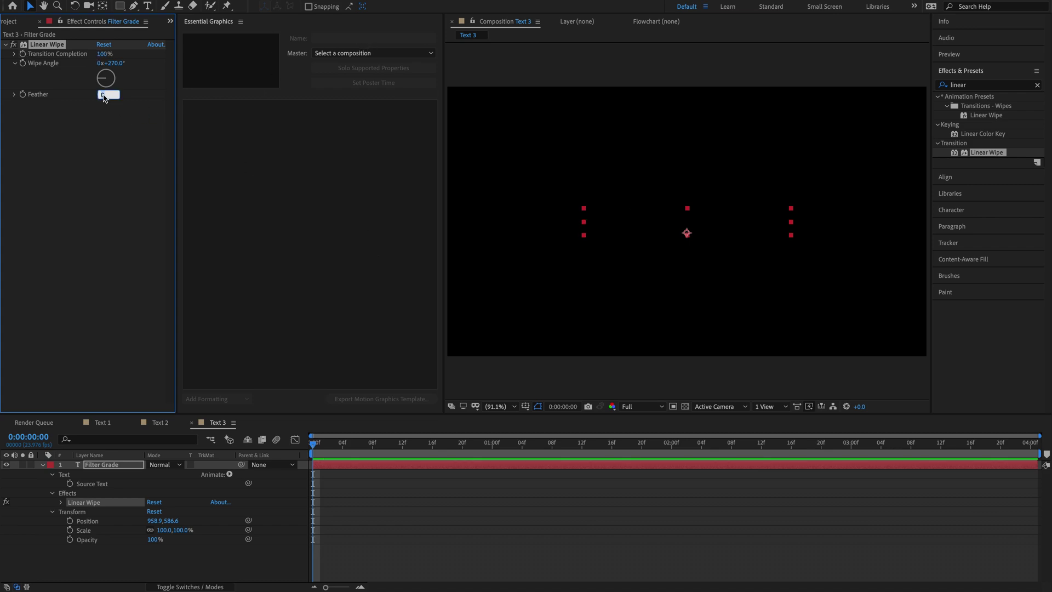
pyautogui.press('Return')
# Keyframe Transition Completion from 100% at frame 0 to 0% at frame 12, then preview.
pyautogui.click(23, 54)
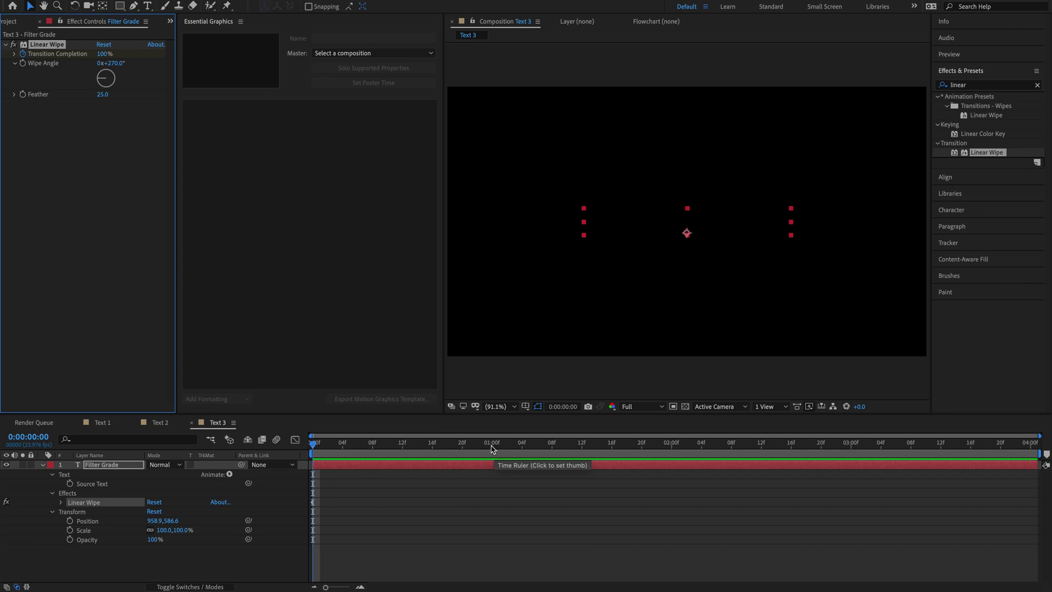
pyautogui.click(403, 445)
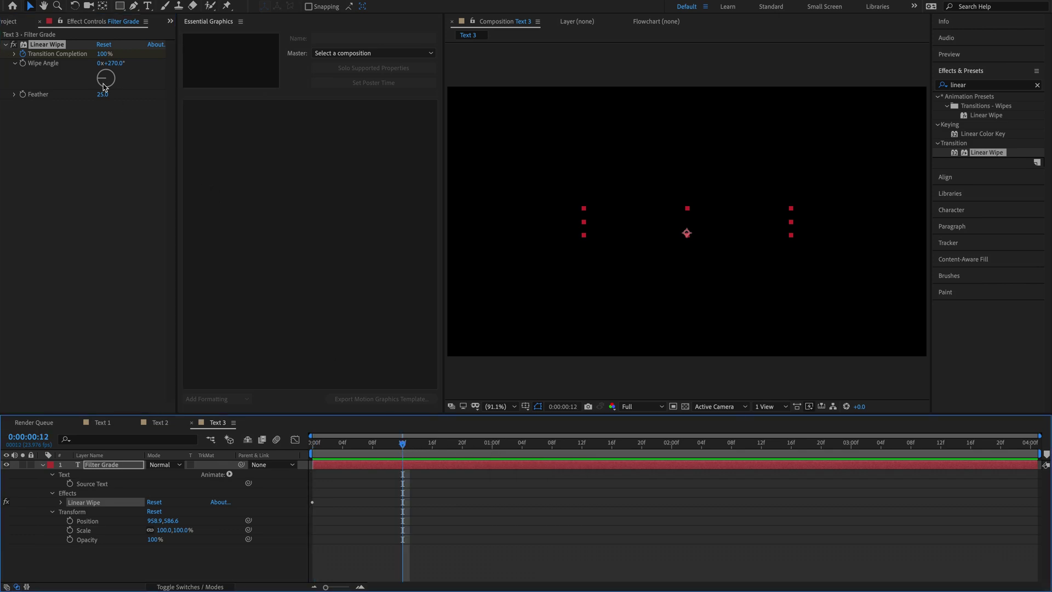
pyautogui.click(102, 54)
pyautogui.write('0')
pyautogui.press('Return')
pyautogui.click(301, 454)
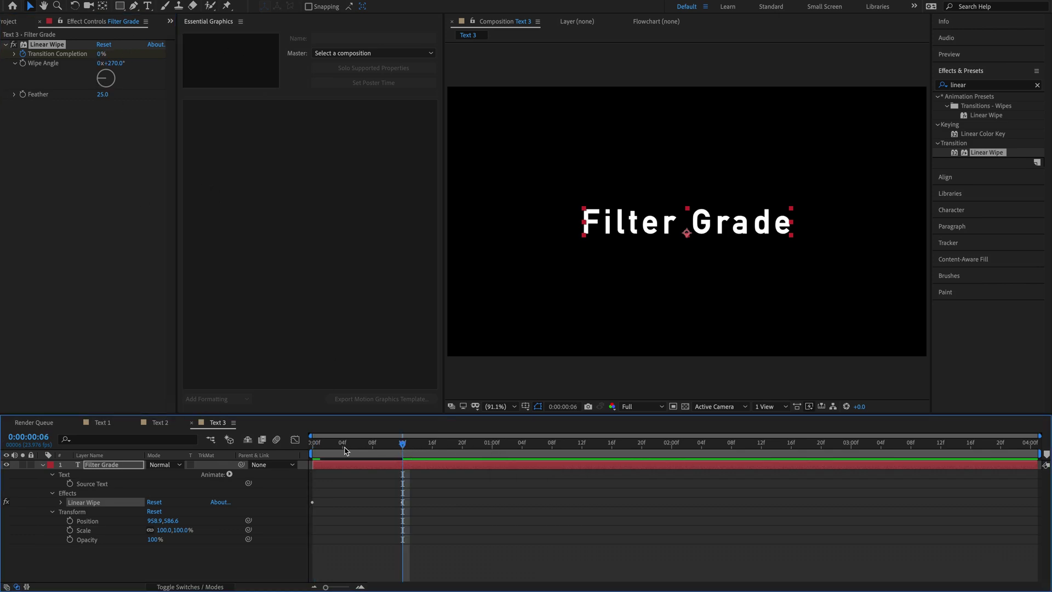
pyautogui.press('space')
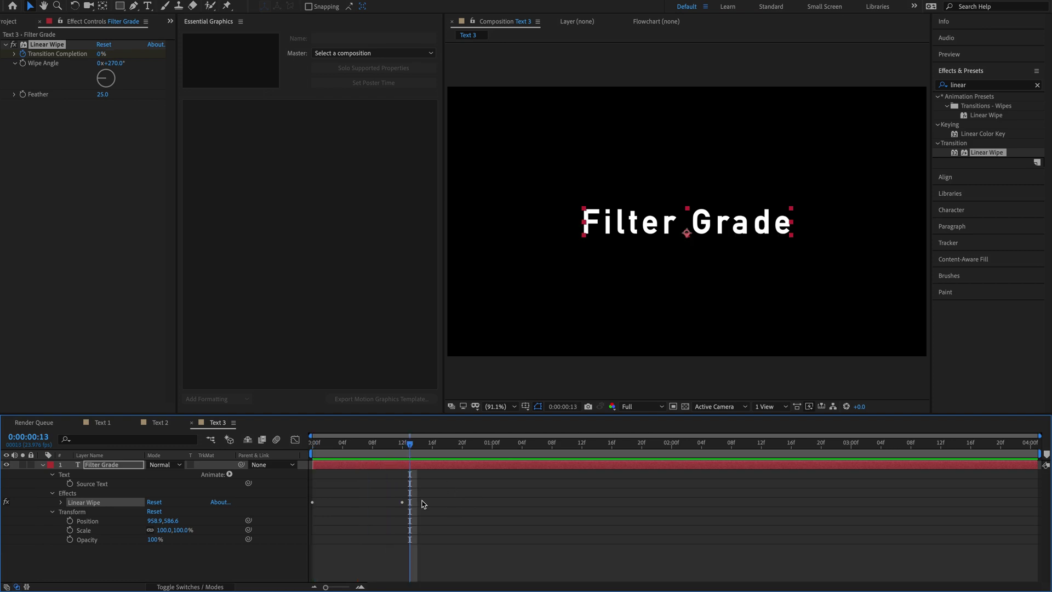
pyautogui.click(423, 503)
pyautogui.press('space')
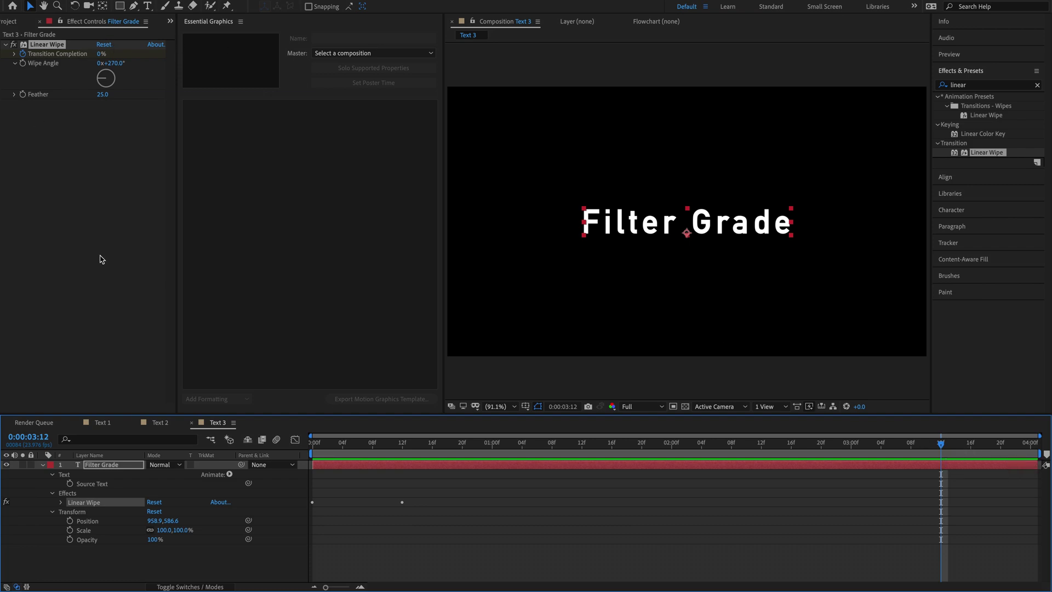
# Add a 0% Transition Completion keyframe at 3:12 and a 100% one at 4:00.
pyautogui.click(124, 466)
pyautogui.hotkey('ctrl', '`')
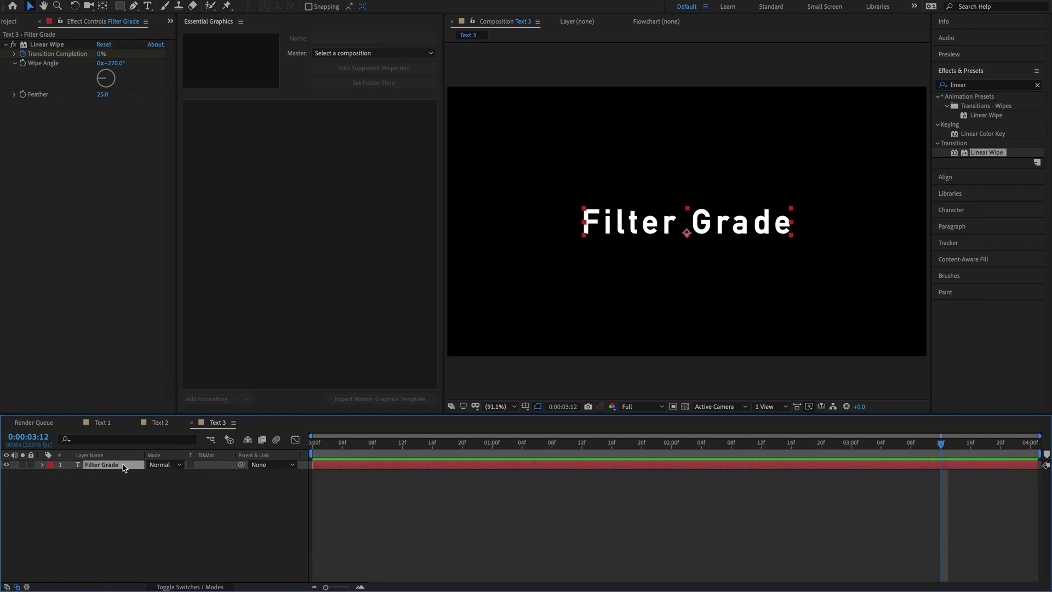
pyautogui.press('u')
pyautogui.press('u')
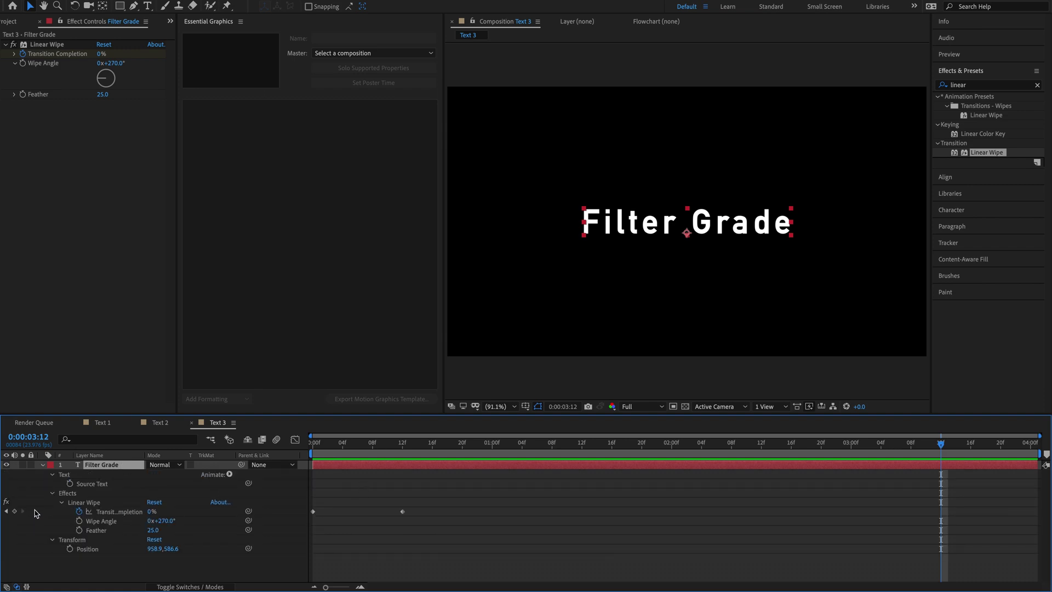
pyautogui.click(14, 511)
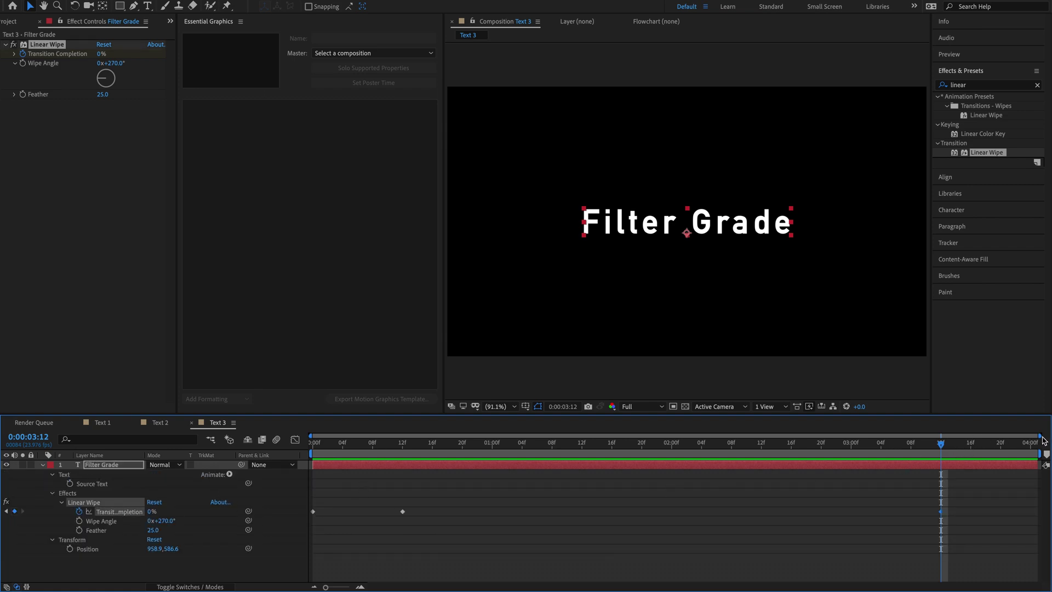
pyautogui.click(1043, 440)
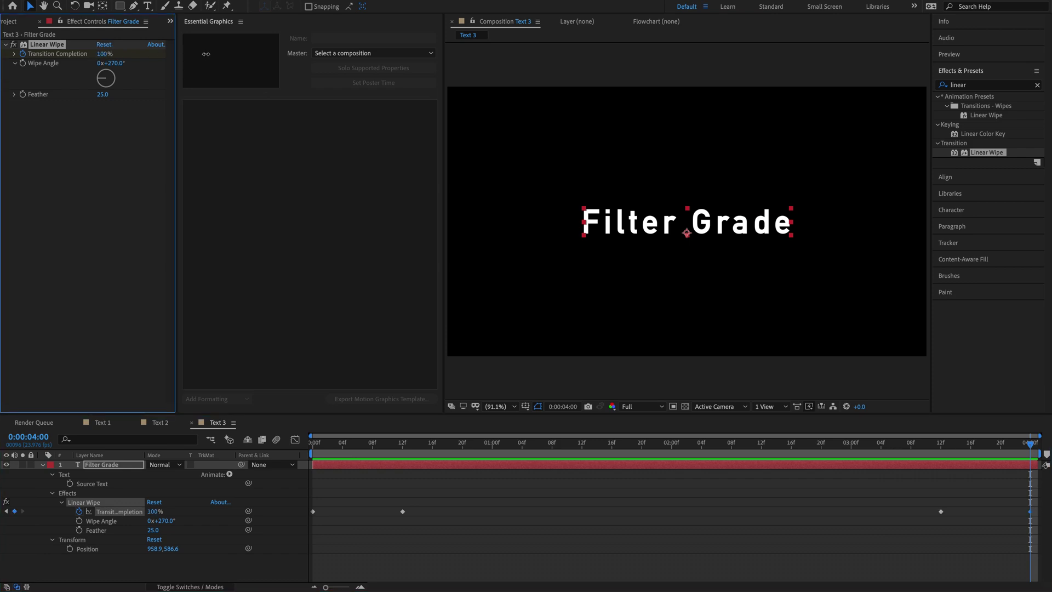
# Preview the wipe-out from 3:08, then park the current time at 3:11.
pyautogui.click(912, 444)
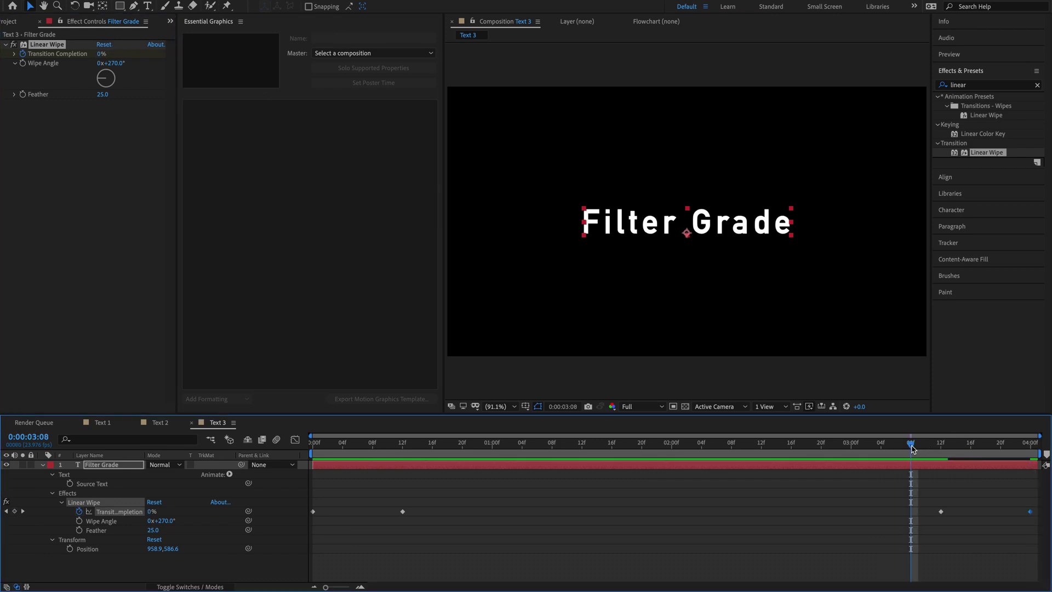
pyautogui.press('space')
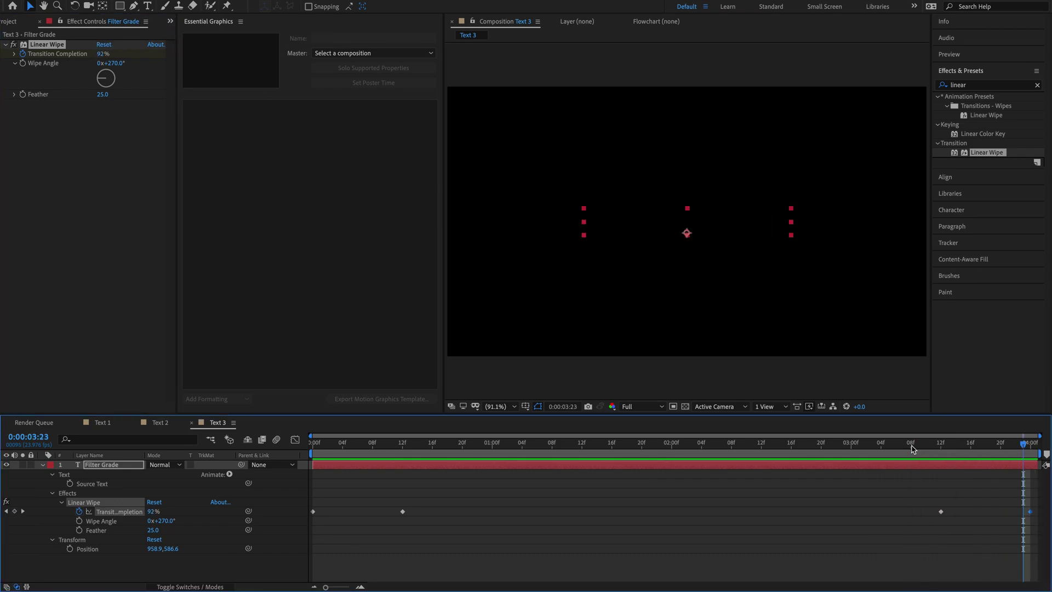
pyautogui.click(940, 444)
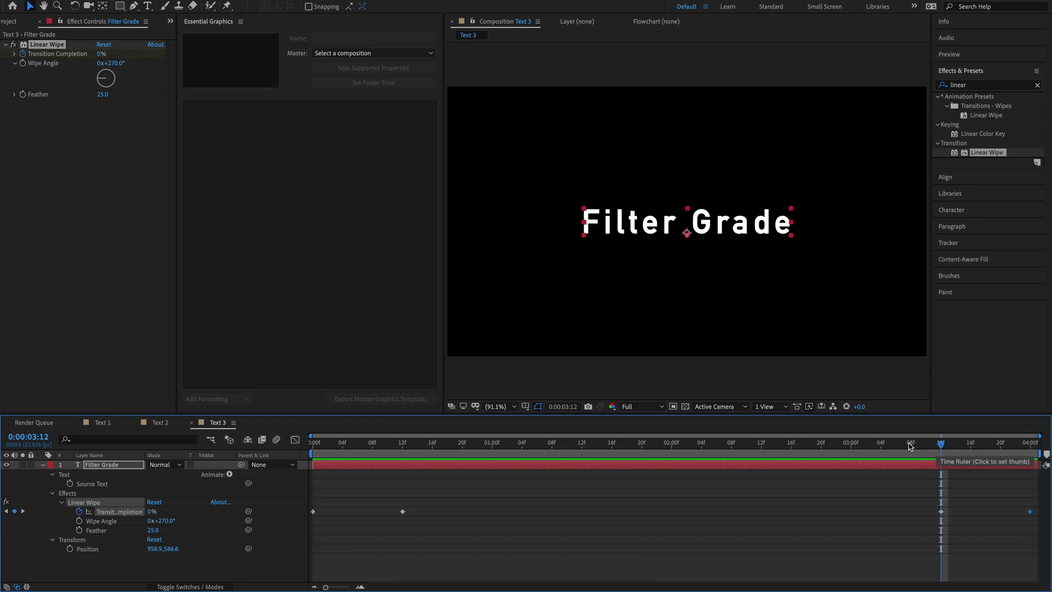
pyautogui.press('pageup')
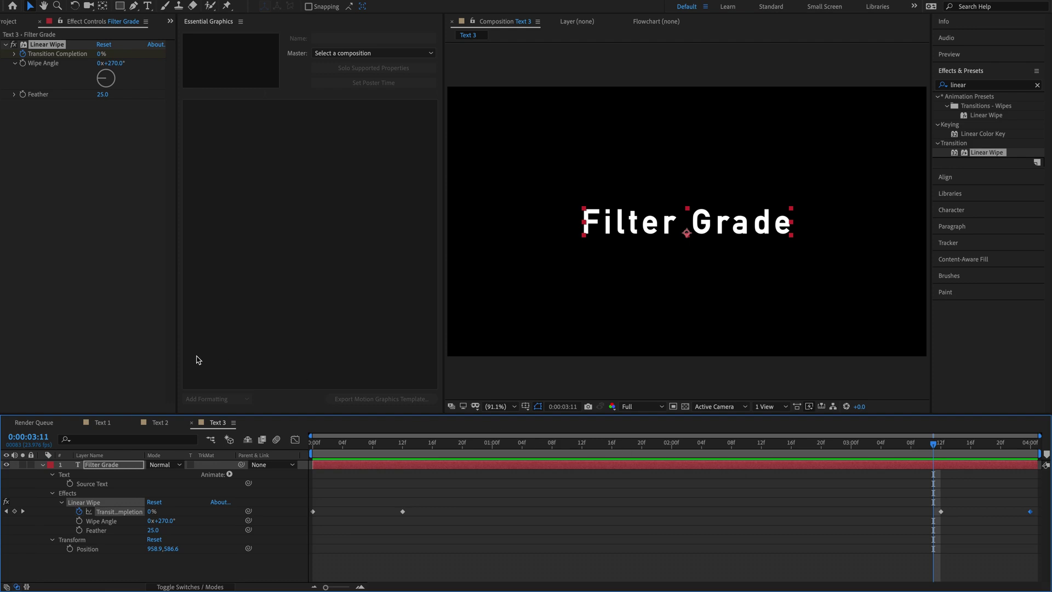
# Keyframe Wipe Angle at 270° on 3:11 and 90° on 3:12, then preview from the start.
pyautogui.click(79, 521)
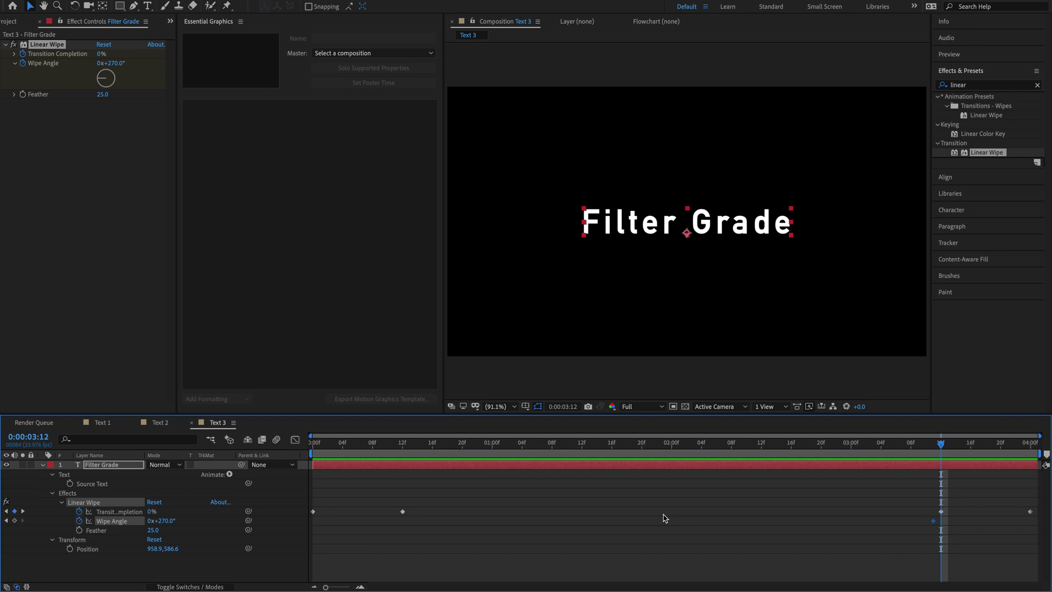
pyautogui.press('pagedown')
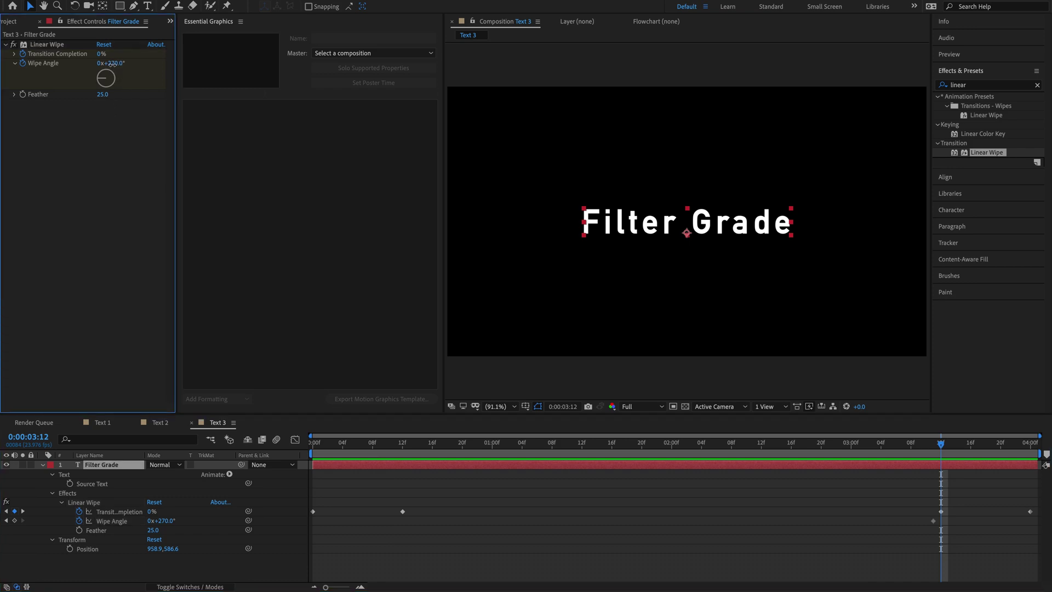
pyautogui.click(113, 63)
pyautogui.write('90')
pyautogui.press('Return')
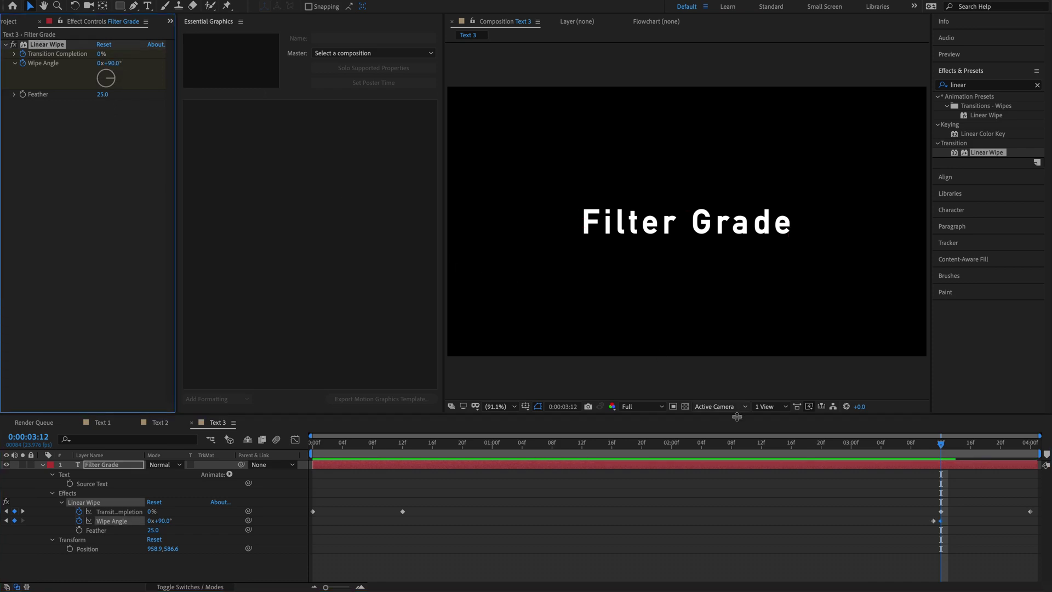
pyautogui.press('Home')
pyautogui.press('space')
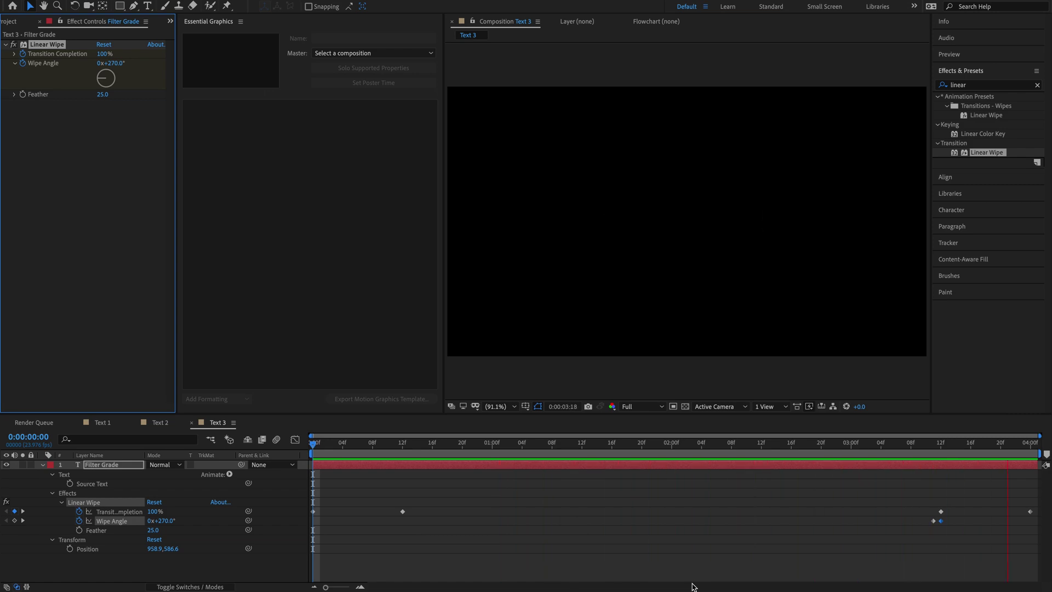
# Apply the CC Lens effect to the Filter Grade layer.
pyautogui.click(973, 85)
pyautogui.write('cc lens')
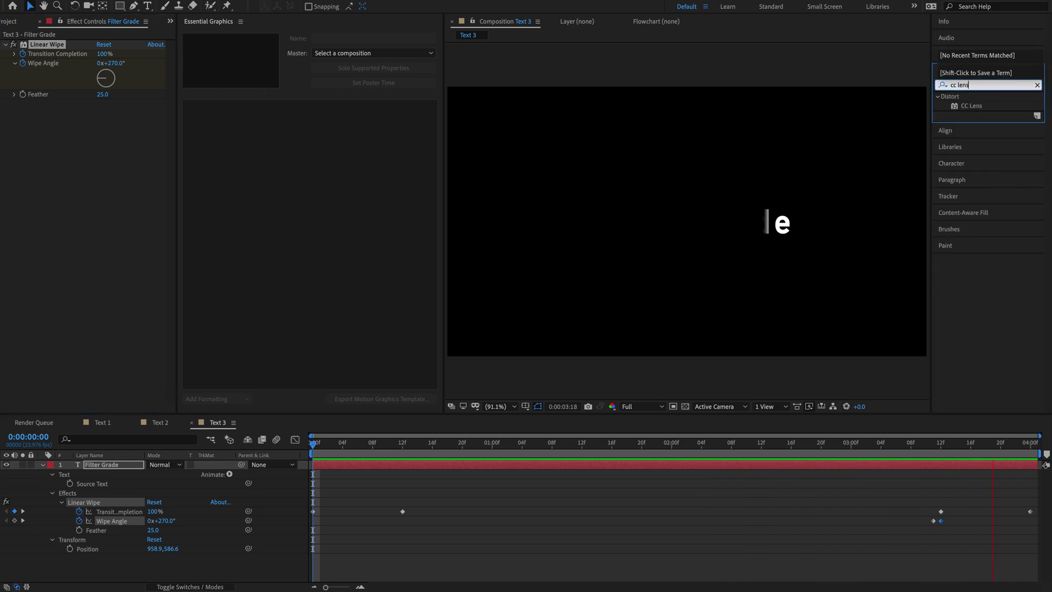
pyautogui.moveTo(972, 106); pyautogui.dragTo(102, 464)
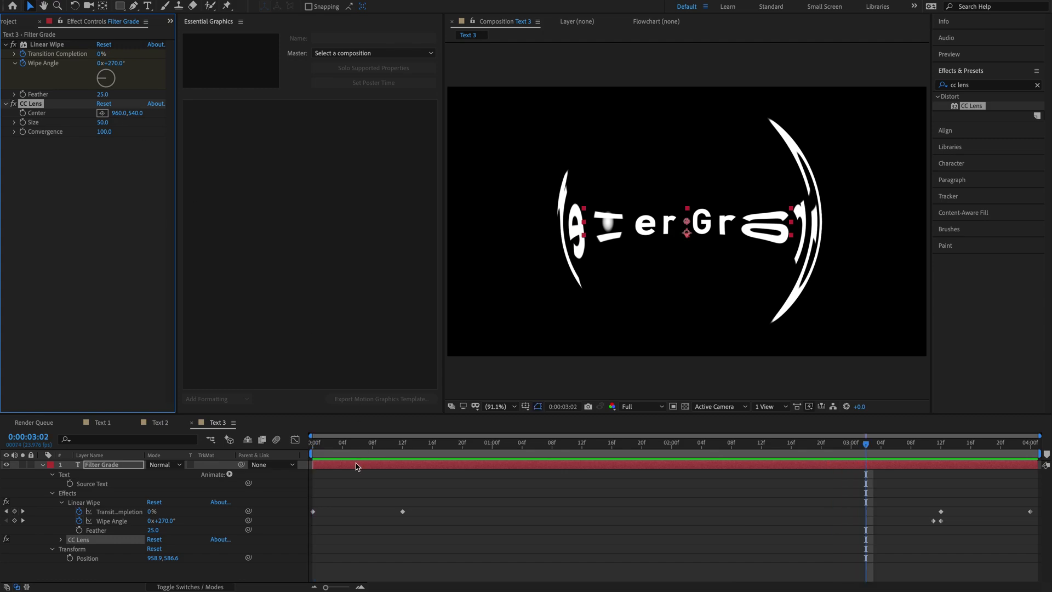
# Keyframe CC Lens Size from 75 at frame 0 to 500 at frame 12, then preview.
pyautogui.click(403, 443)
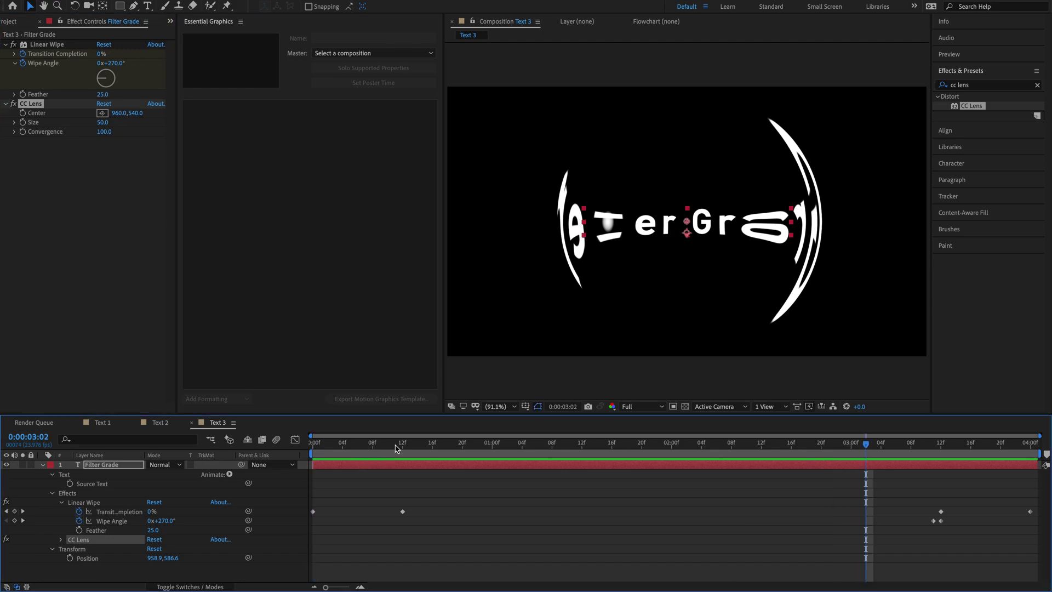
pyautogui.click(143, 220)
pyautogui.moveTo(103, 122)
pyautogui.mouseDown()
pyautogui.moveTo(183, 125)
pyautogui.moveTo(115, 126)
pyautogui.mouseUp()
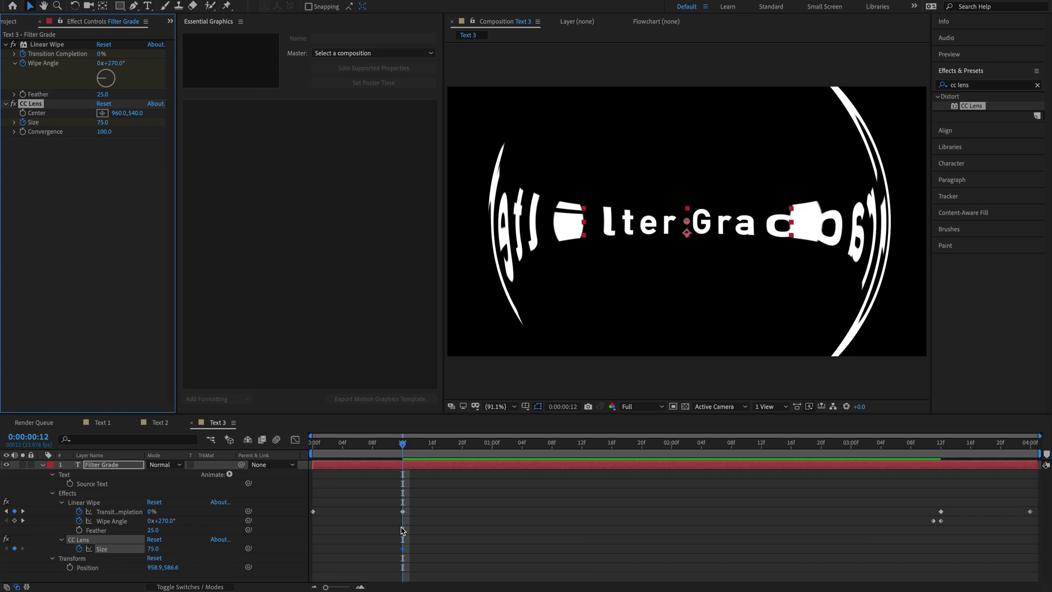
pyautogui.moveTo(403, 549); pyautogui.dragTo(316, 553)
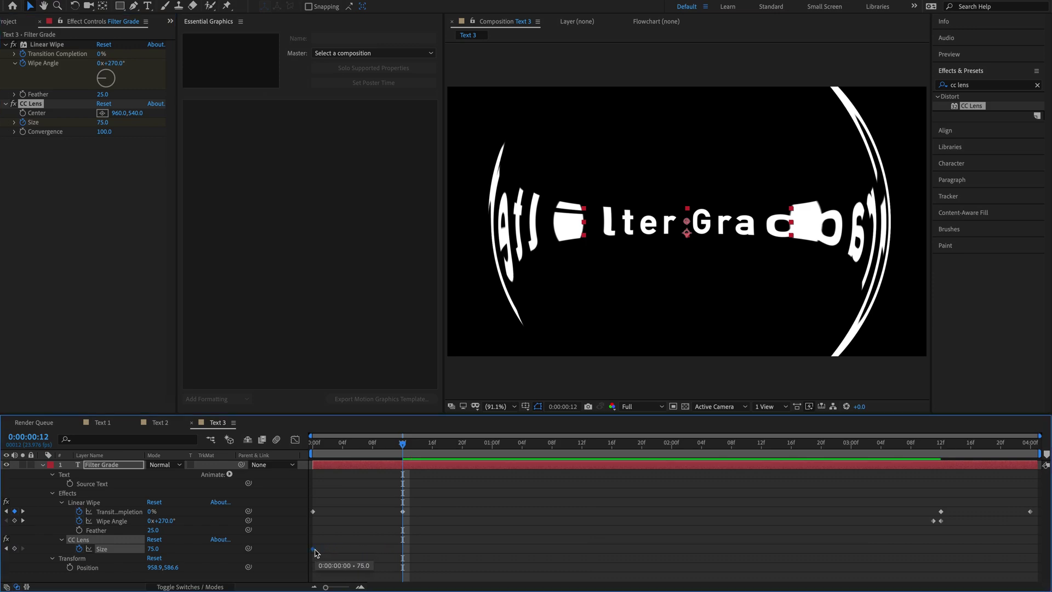
pyautogui.moveTo(103, 123); pyautogui.dragTo(609, 103)
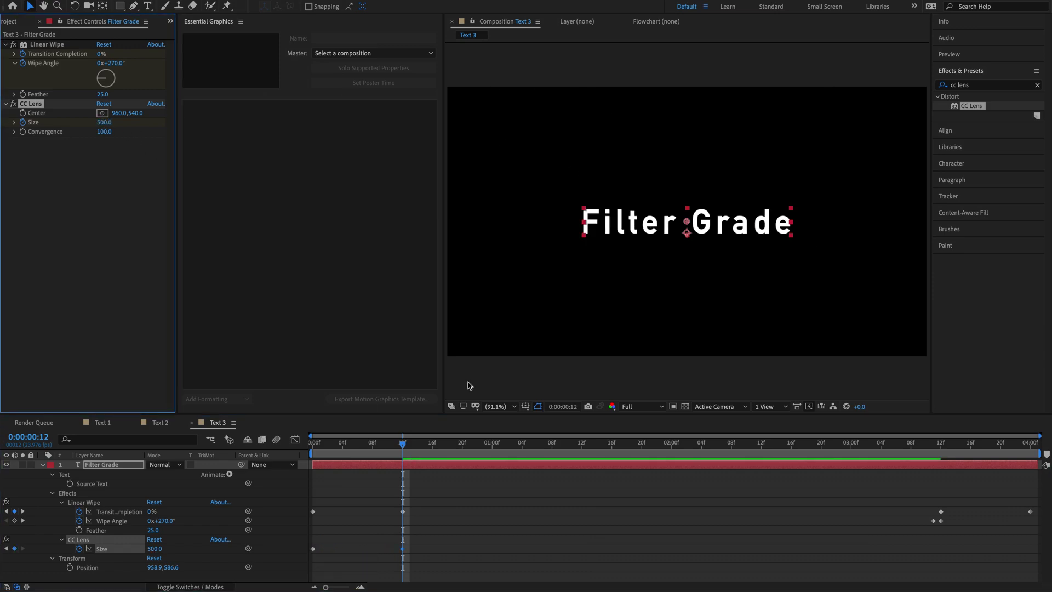
pyautogui.moveTo(353, 446); pyautogui.dragTo(312, 443)
pyautogui.press('space')
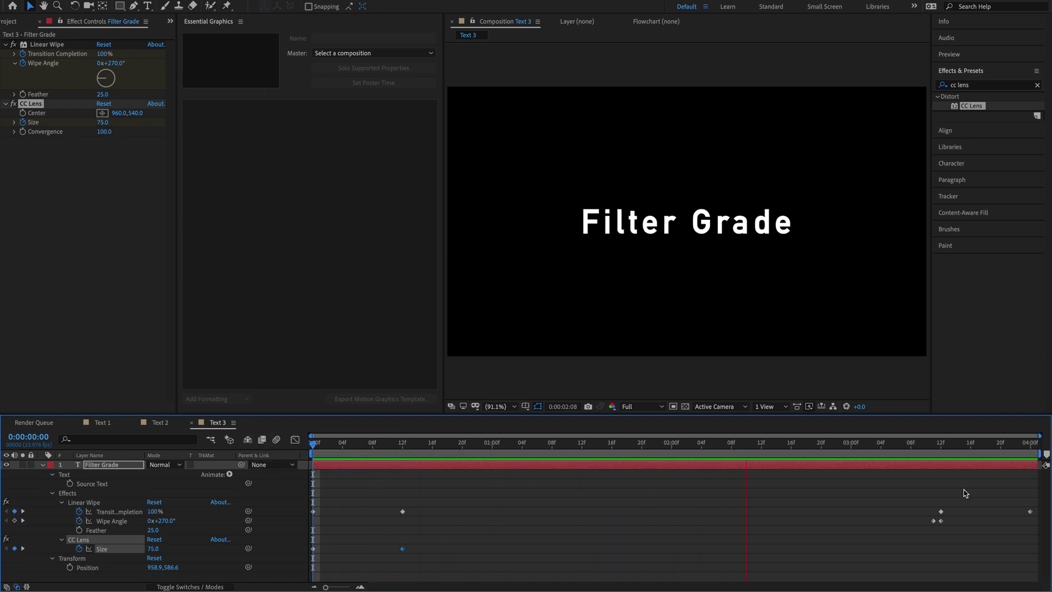
pyautogui.press('space')
pyautogui.press('space')
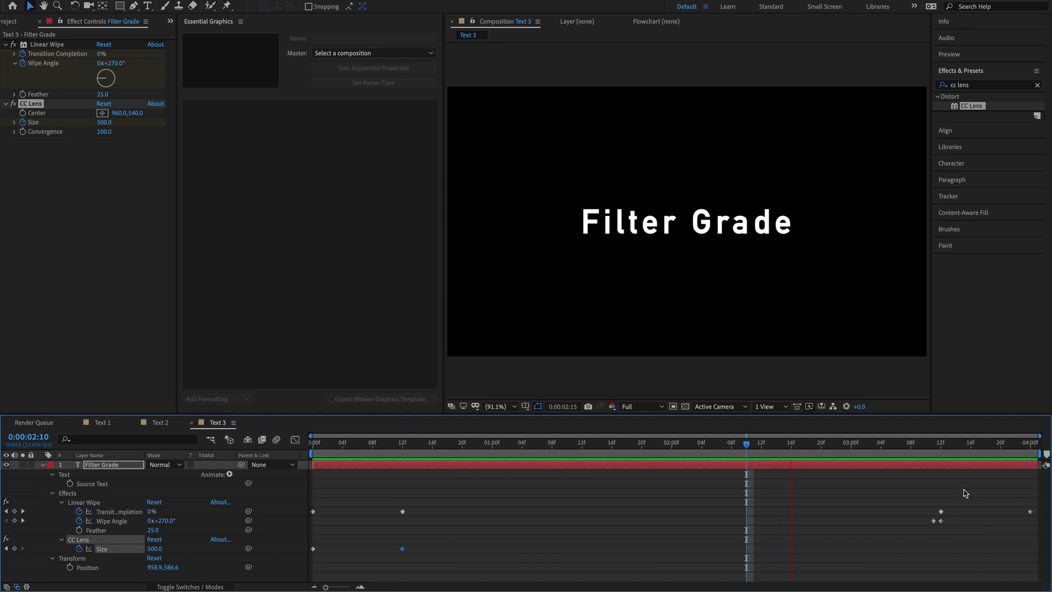